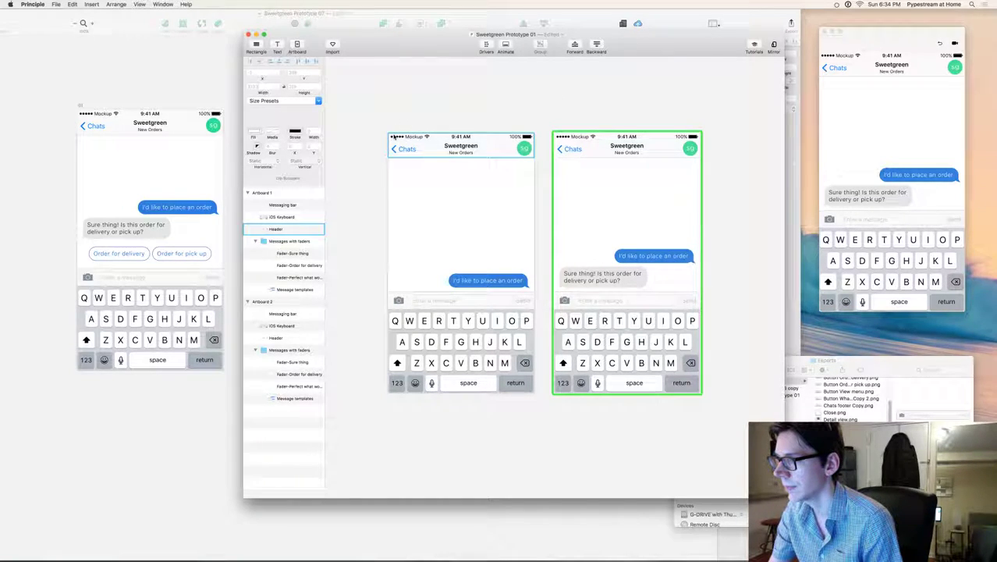
Add a Tap transition from Artboard 1 to Artboard 2
click(275, 193)
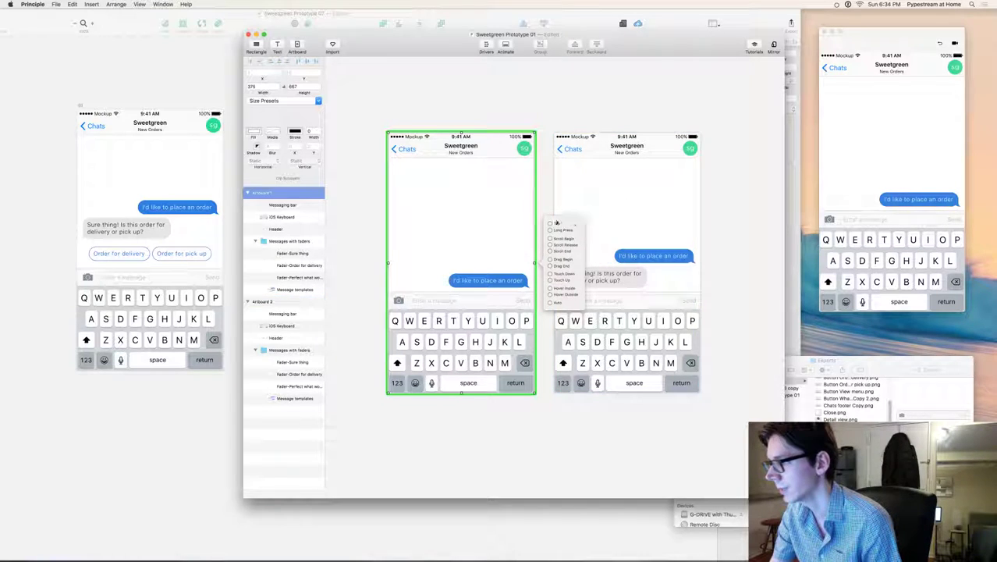
drag(551, 224, 630, 193)
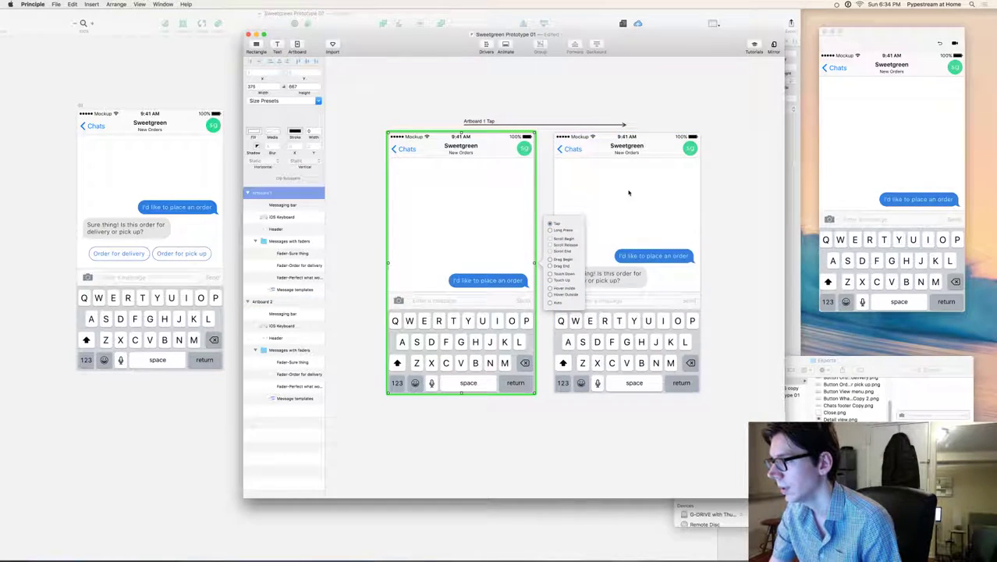
click(687, 94)
Play the tap transition repeatedly in the preview, rewinding it between runs, to check how the messages animate
click(895, 34)
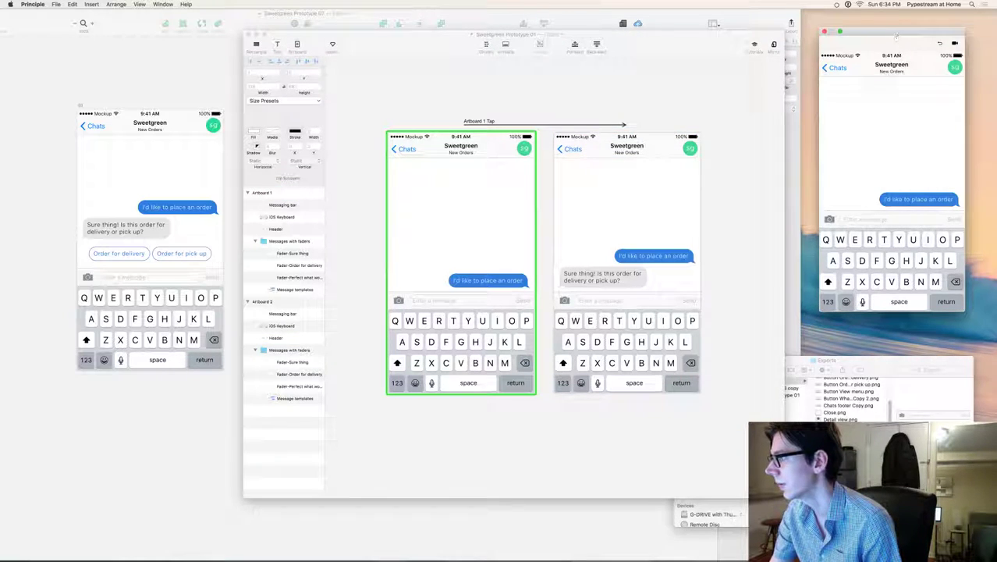
click(850, 198)
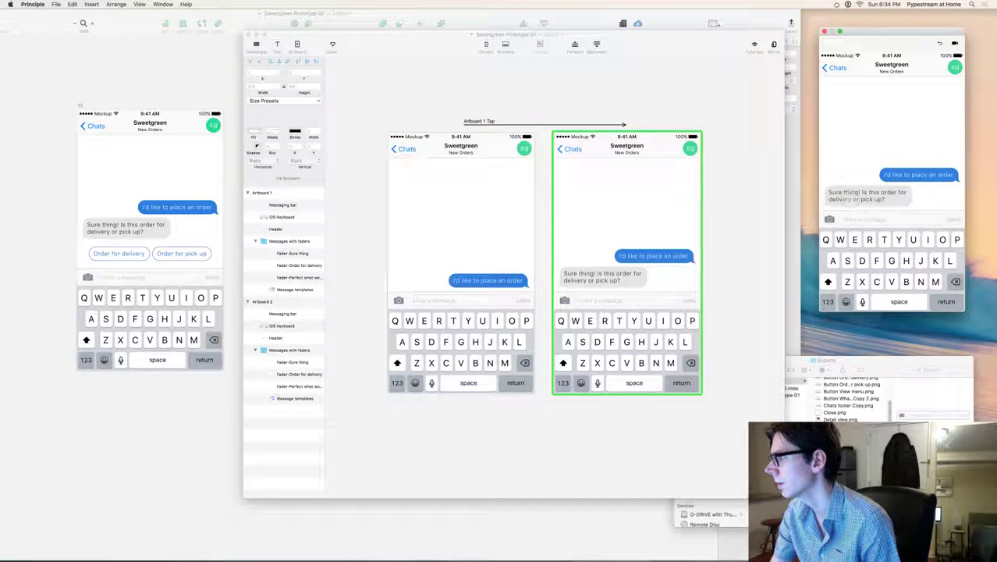
click(941, 44)
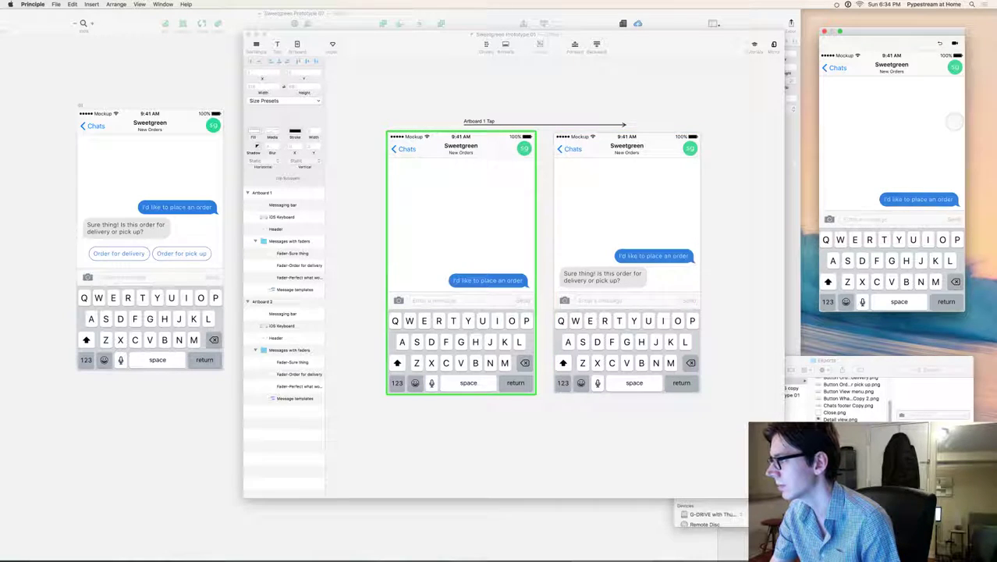
click(954, 122)
click(941, 44)
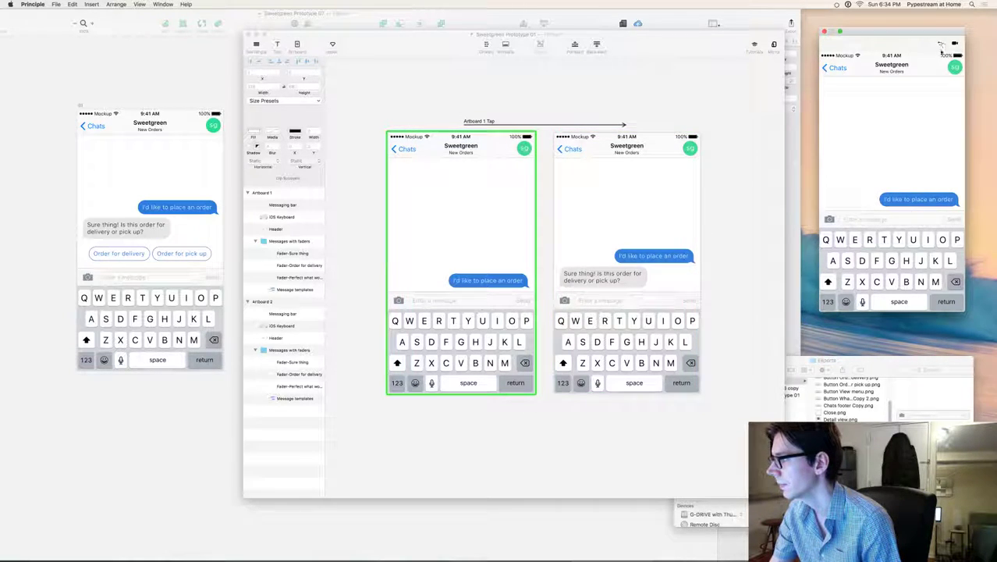
click(943, 153)
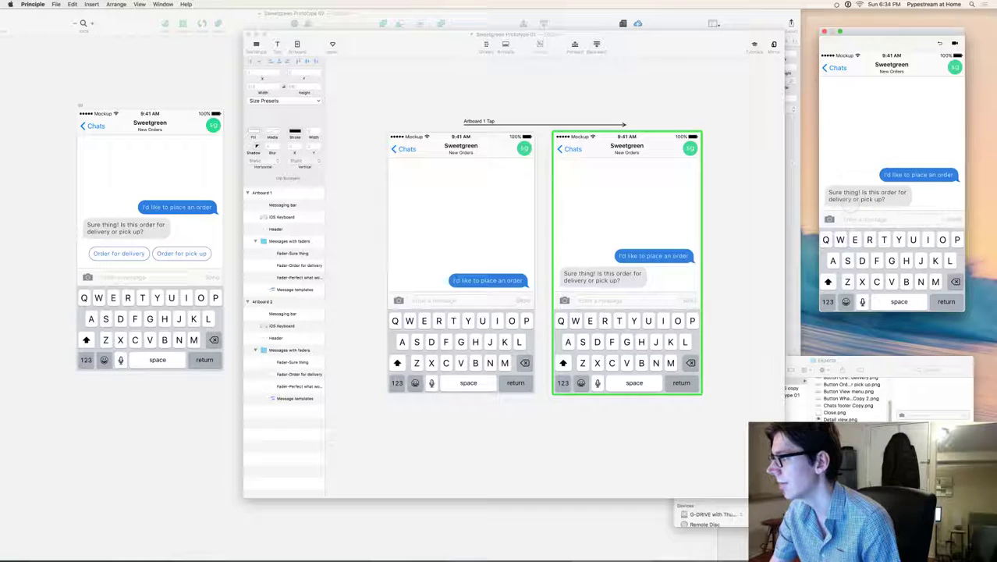
click(941, 45)
click(942, 137)
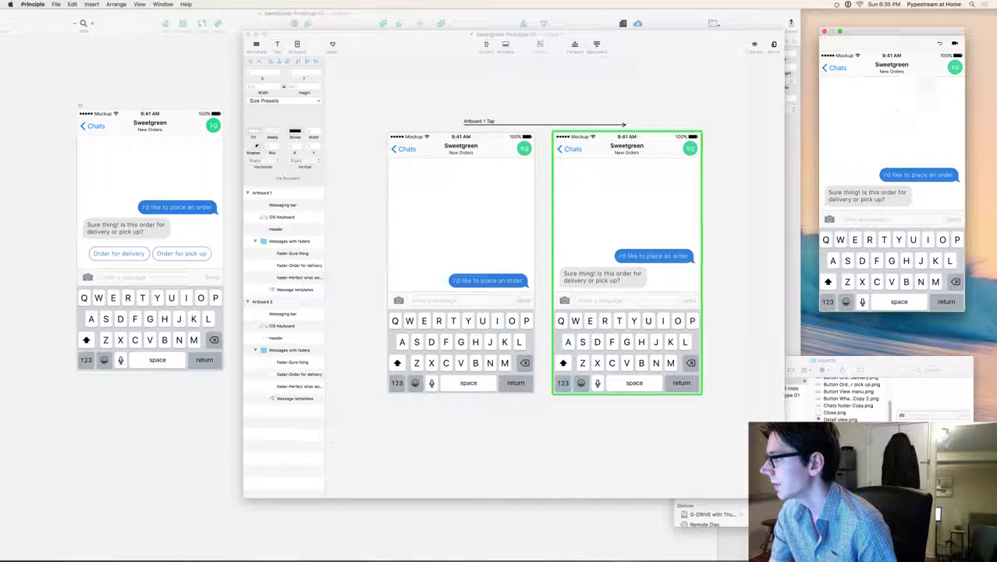
click(940, 45)
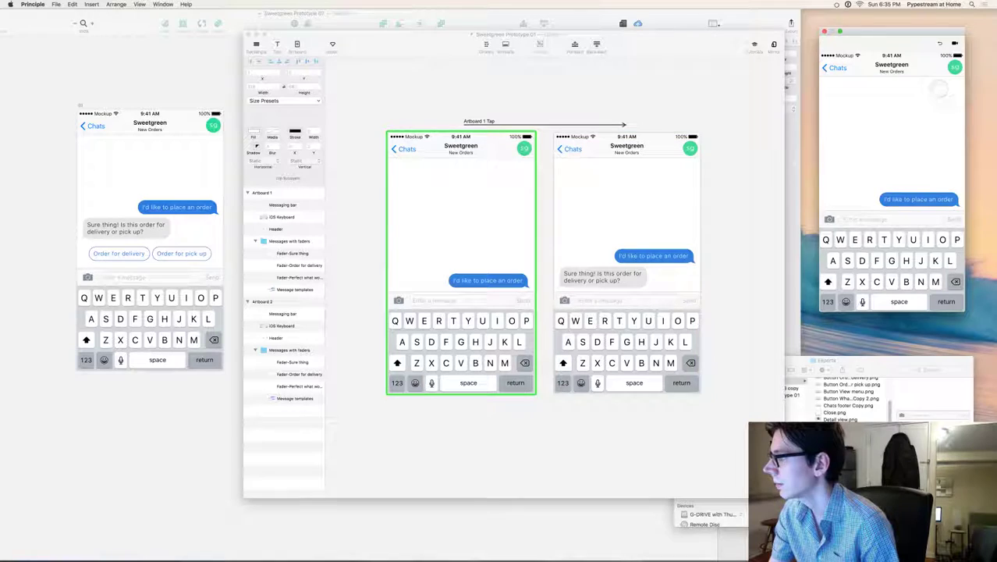
click(939, 151)
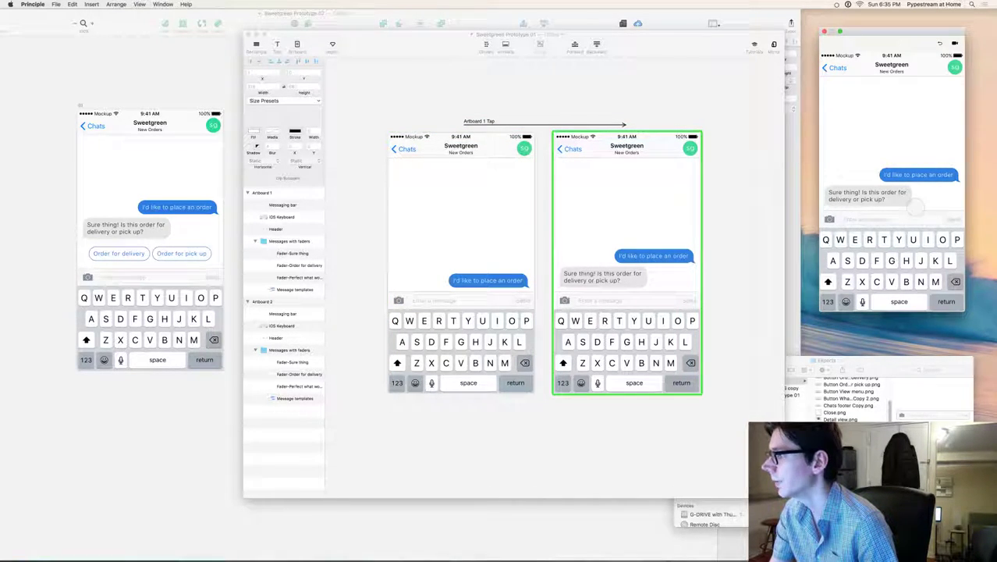
Check the walkthrough recording in QuickTime Player as a reference, and return to the prototype preview
key(ctrl+Right)
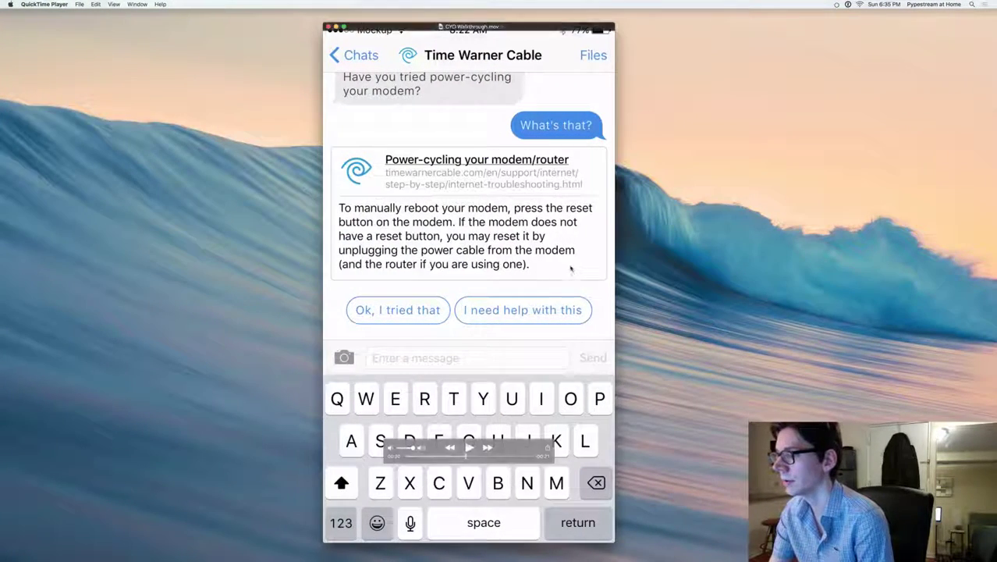
scroll(570, 268, left, 5)
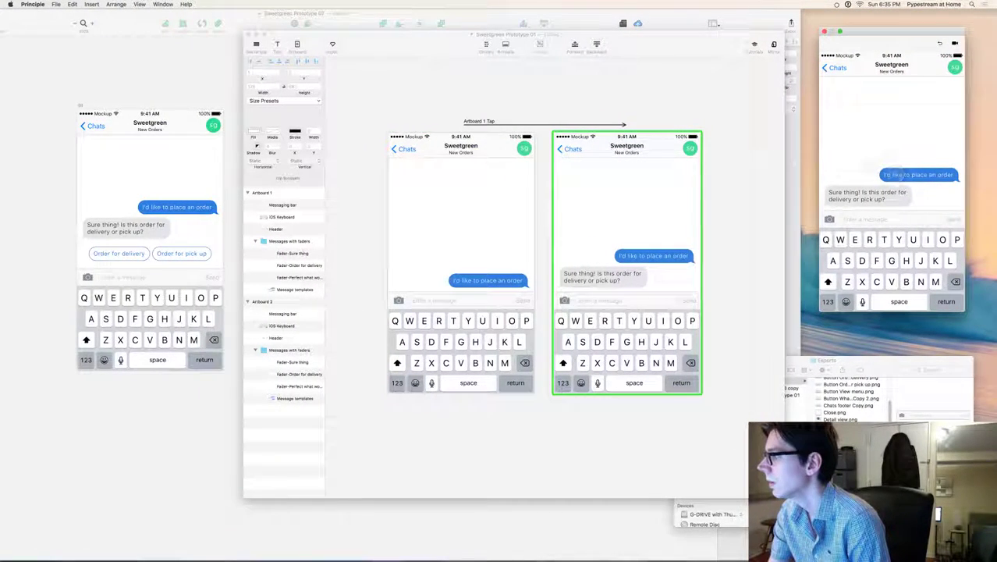
click(942, 45)
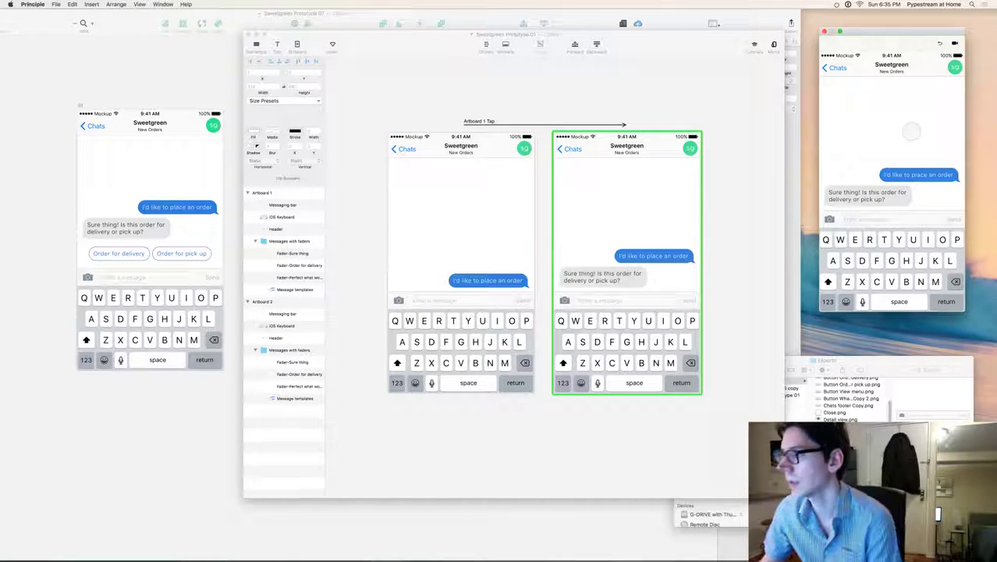
Duplicate Artboard 2 to create a third artboard
click(476, 84)
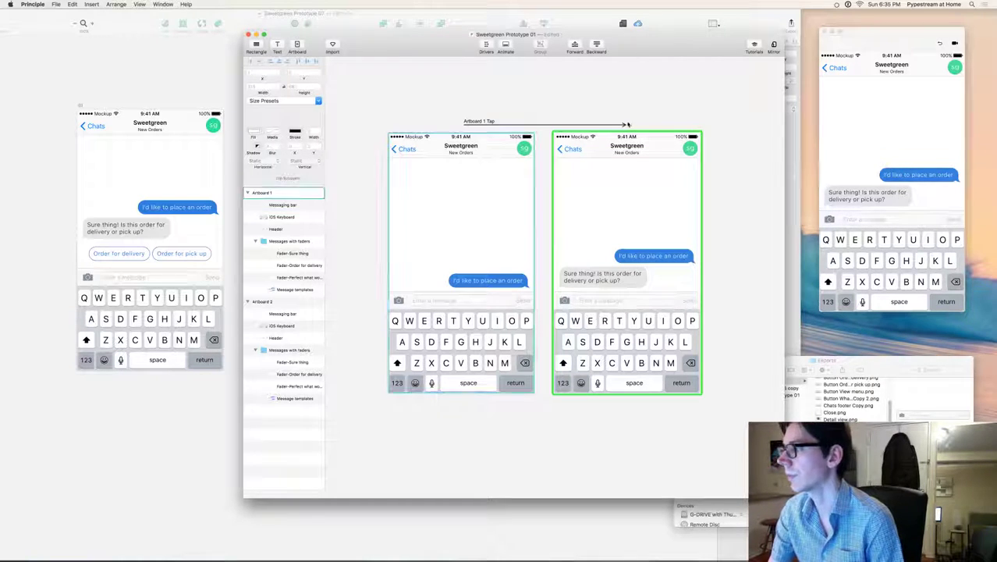
scroll(609, 102, right, 5)
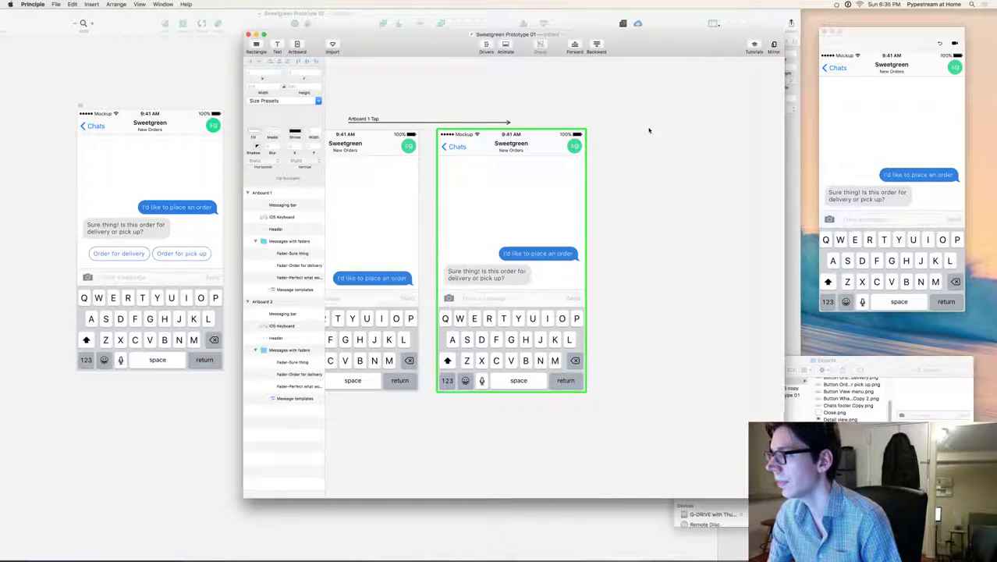
click(279, 302)
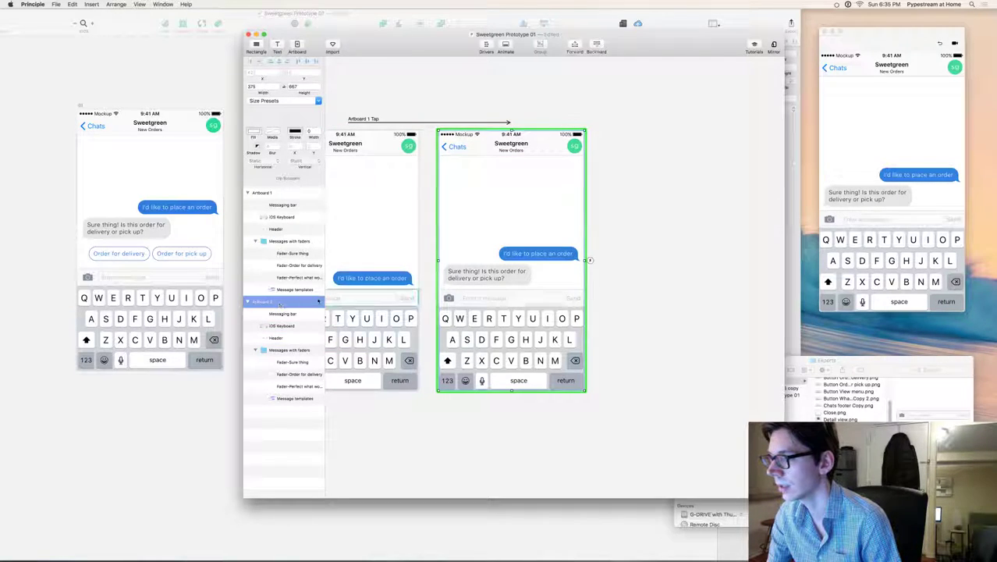
key(super+d)
scroll(667, 216, right, 3)
Move the Messages with faders group on Artboard 3 up to Y 216, making room below the grey message
click(572, 293)
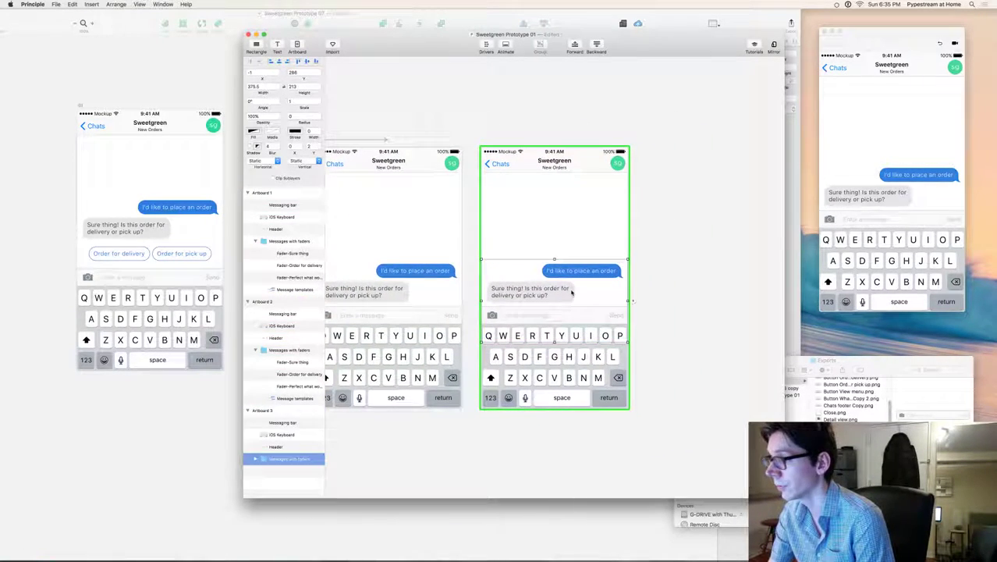
key(shift+Up)
key(shift+Up)
key(shift+Up)
key(shift+Up)
key(shift+Up)
key(shift+Up)
key(shift+Up)
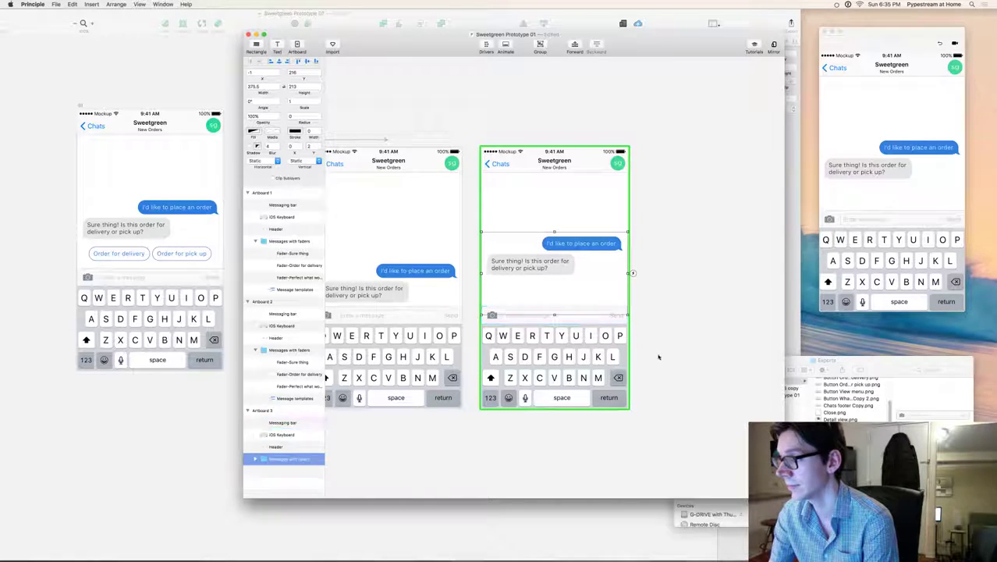
click(558, 315)
click(541, 301)
click(644, 274)
click(546, 265)
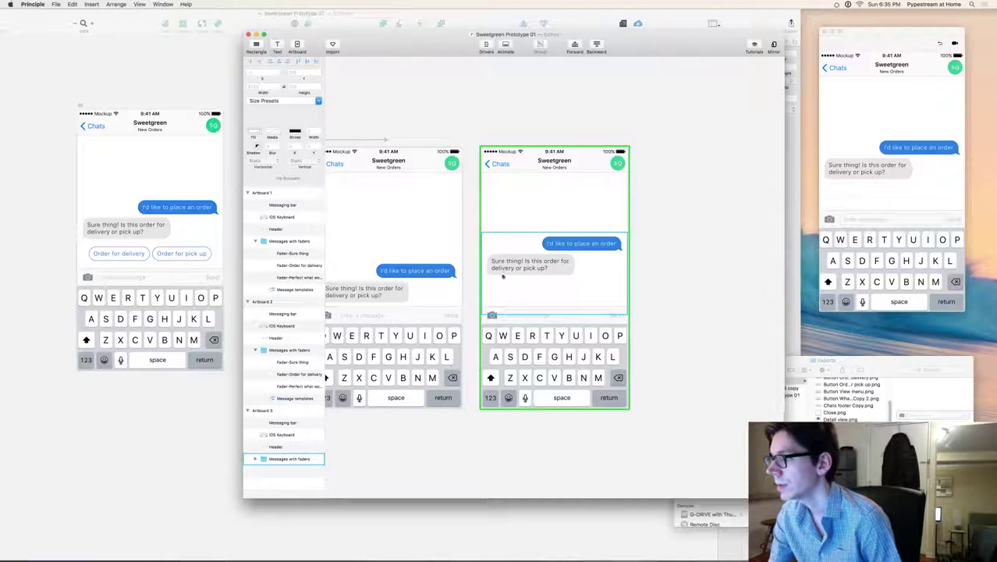
click(122, 277)
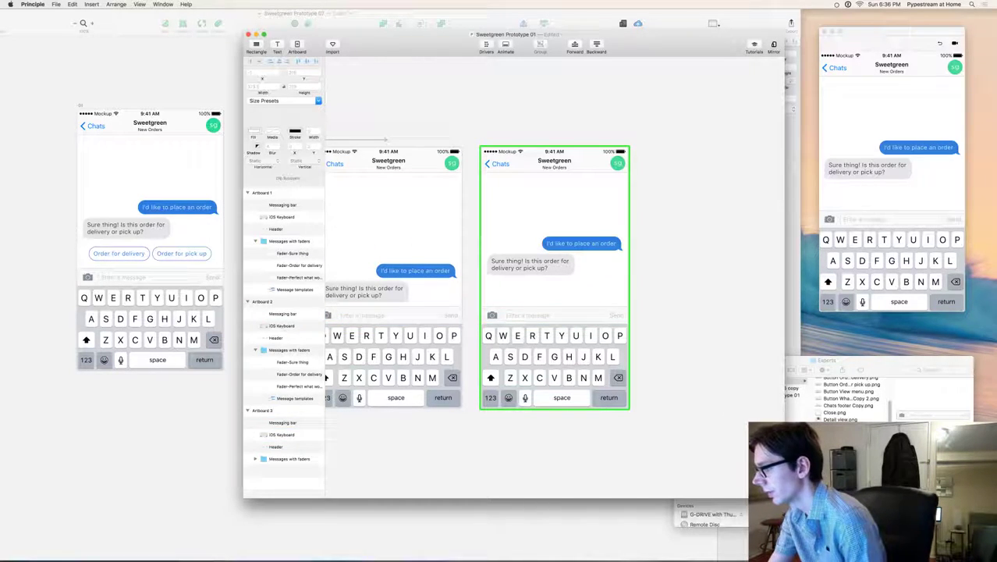
Import the Order for delivery and Order for pick up button images from the Exports folder in Finder onto Artboard 3
click(852, 399)
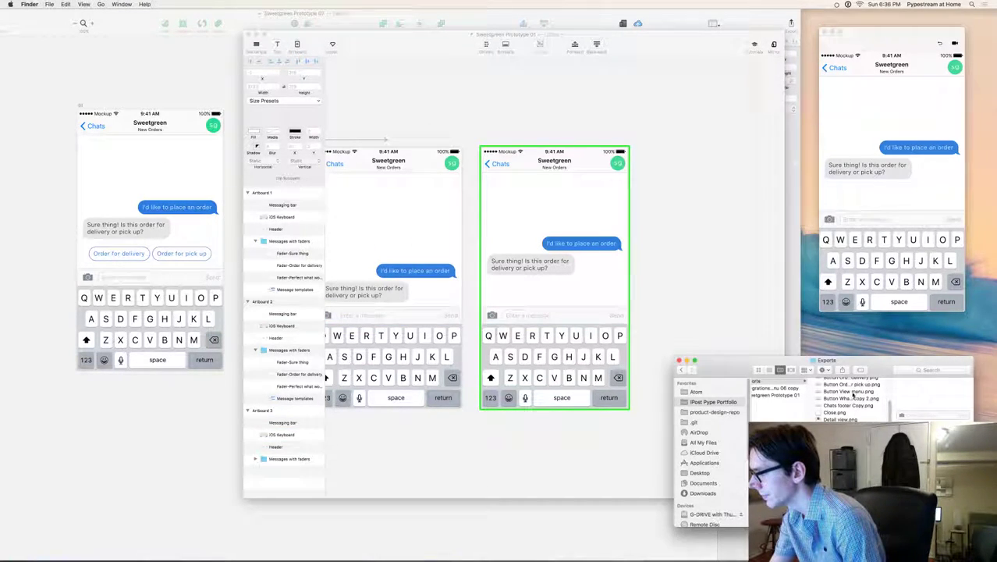
click(852, 386)
key(Up)
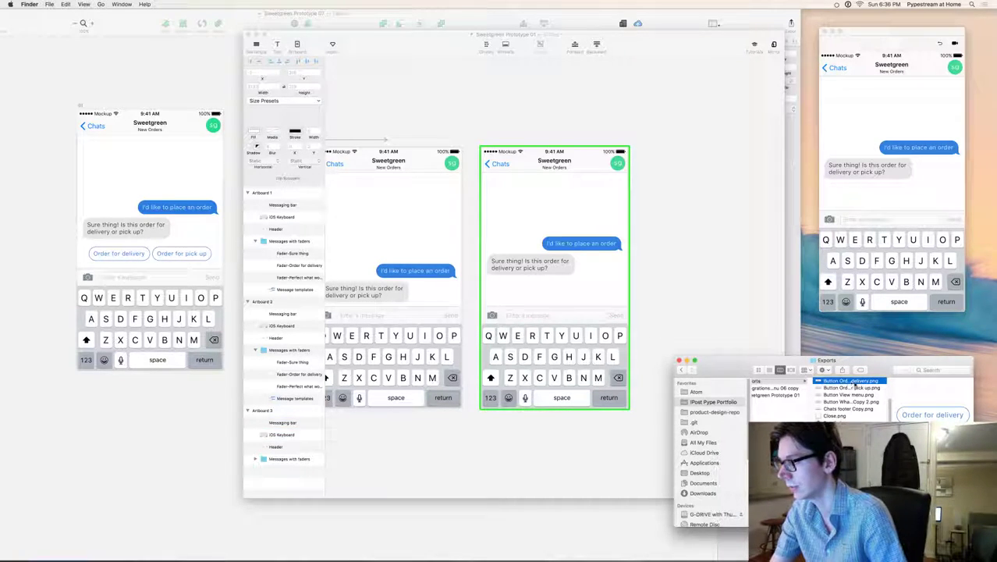
drag(857, 381, 533, 291)
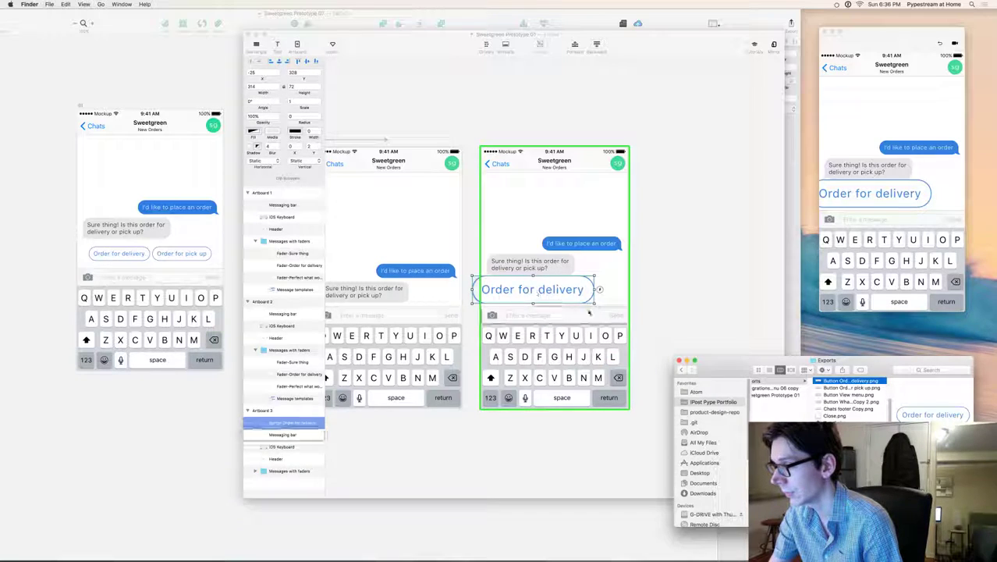
drag(878, 388, 614, 300)
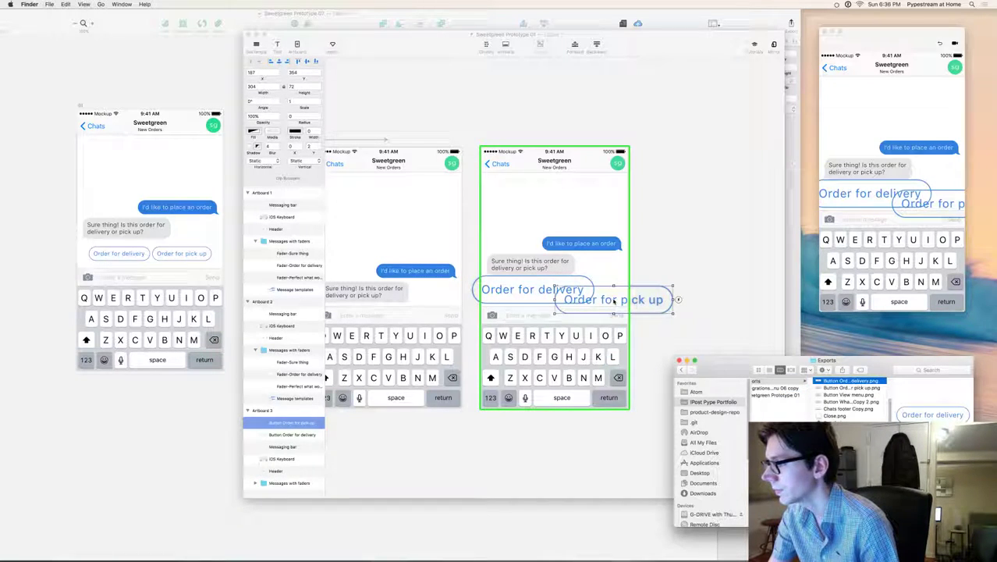
Set the scale of both imported order buttons to 0.5
shift+click(511, 292)
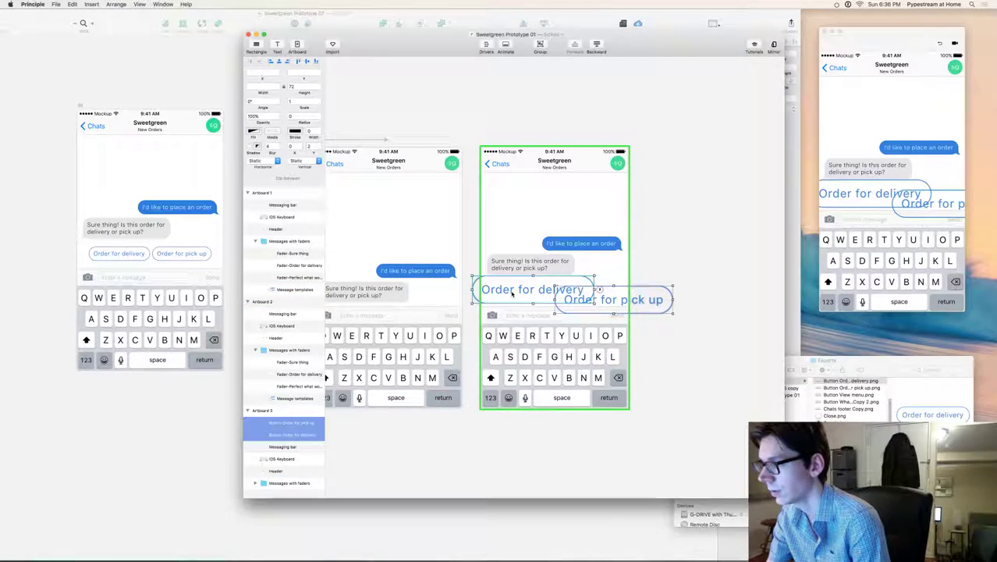
click(297, 103)
text(.5.5)
key(Return)
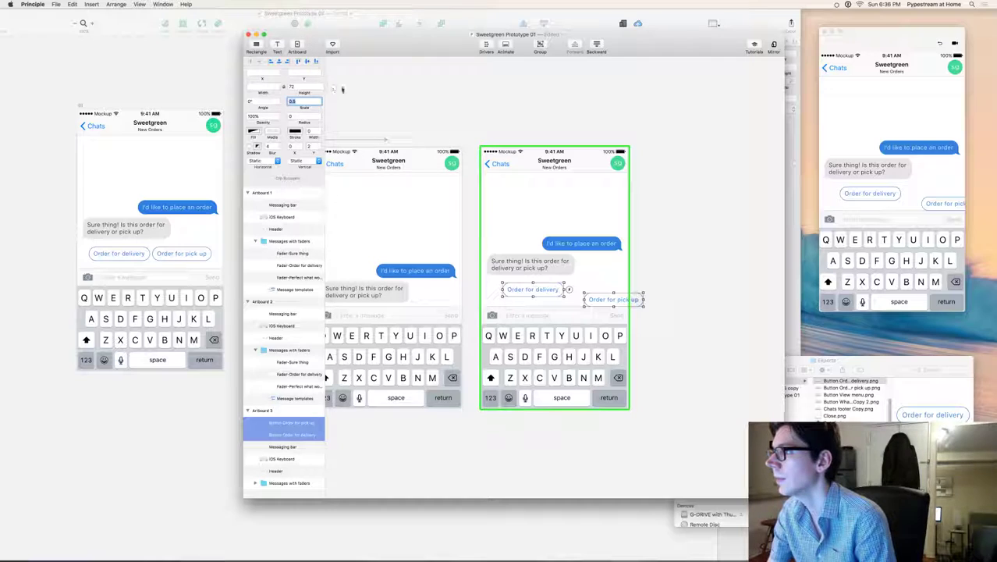
click(672, 182)
Place the Order for pick up button level with and beside the Order for delivery button, at X 137 and Y 328
drag(608, 299, 574, 289)
shift+click(553, 292)
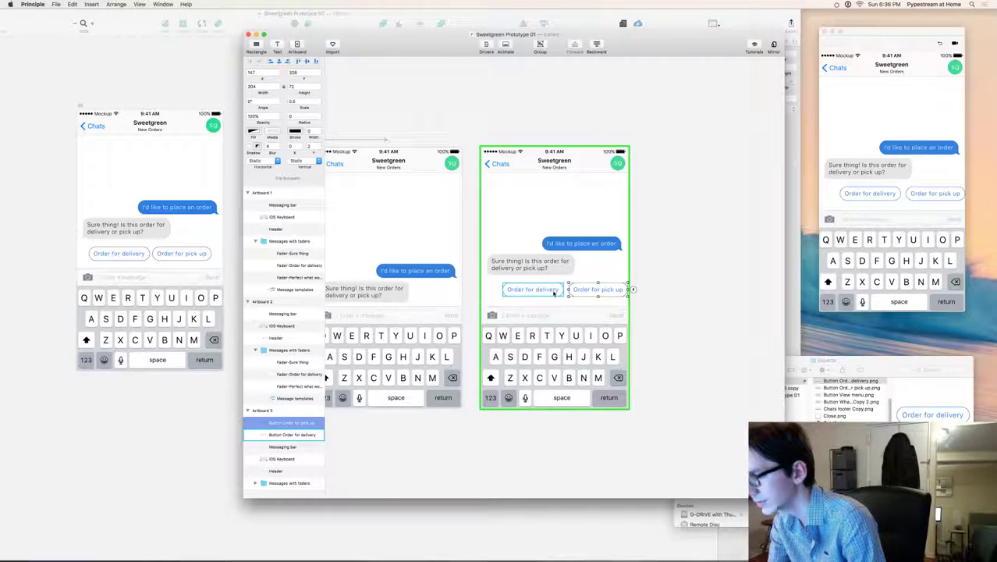
key(shift+Left)
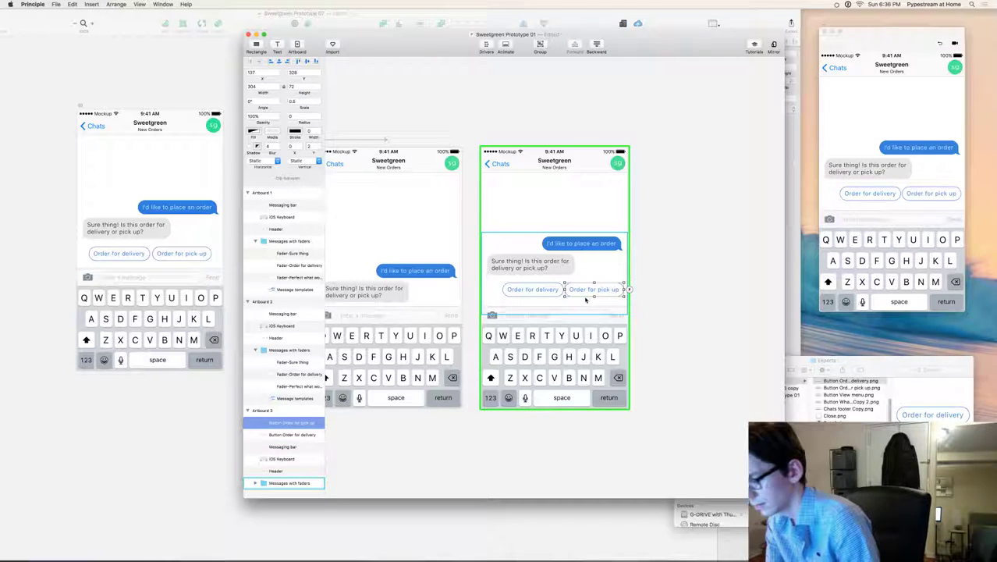
Fine-tune the gap between the two buttons by nudging Order for pick up horizontally to X 139
scroll(588, 296, up, 8)
key(Left)
key(Left)
key(Left)
key(Right)
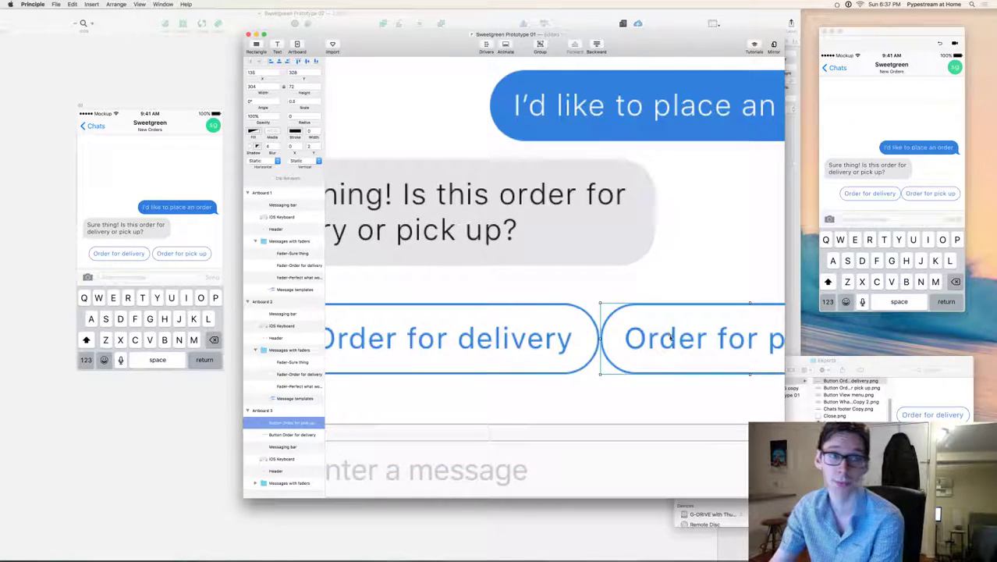
key(Right)
key(Right)
key(Right)
key(Right)
key(Right)
key(Right)
key(Right)
key(Right)
key(Right)
key(Right)
key(Right)
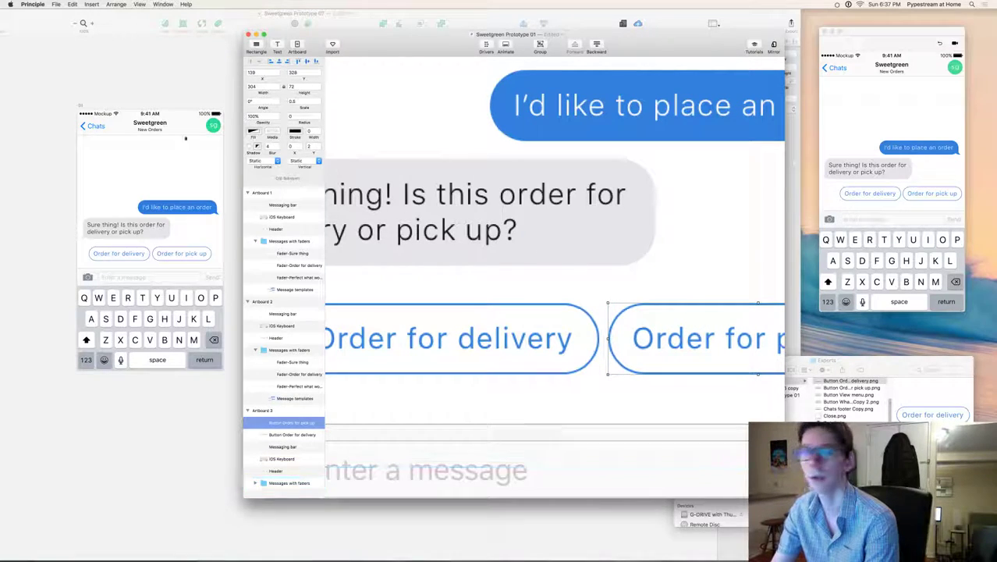
Group the Order for pick up and Order for delivery buttons on Artboard 3
key(super+Tab)
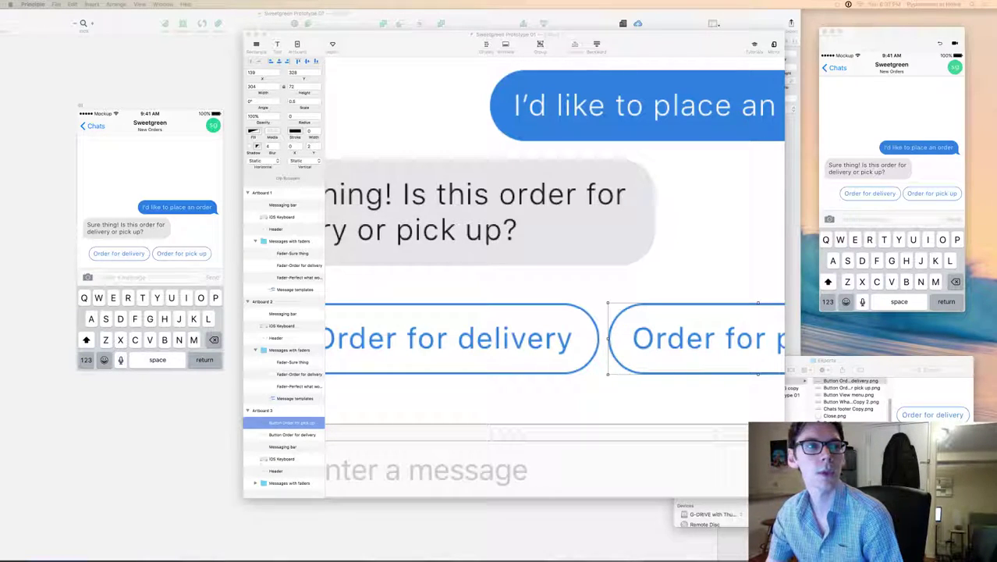
click(401, 116)
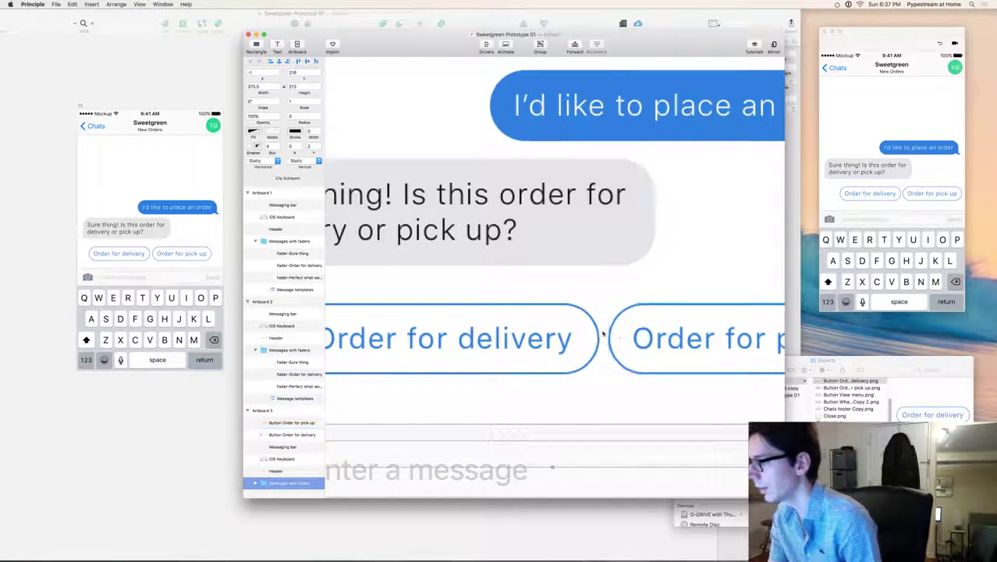
click(646, 353)
drag(645, 341, 648, 341)
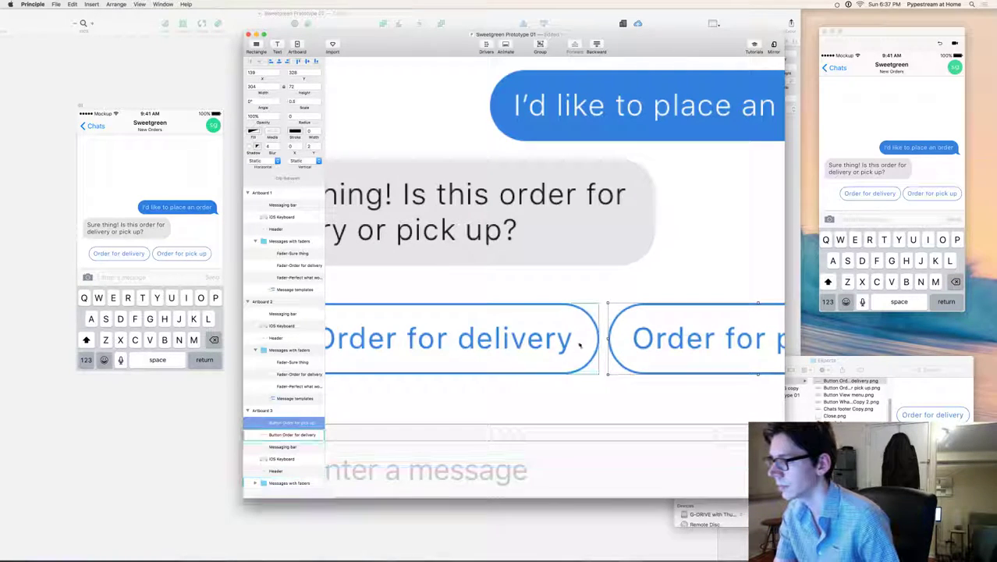
scroll(403, 232, right, 5)
scroll(403, 231, down, 1)
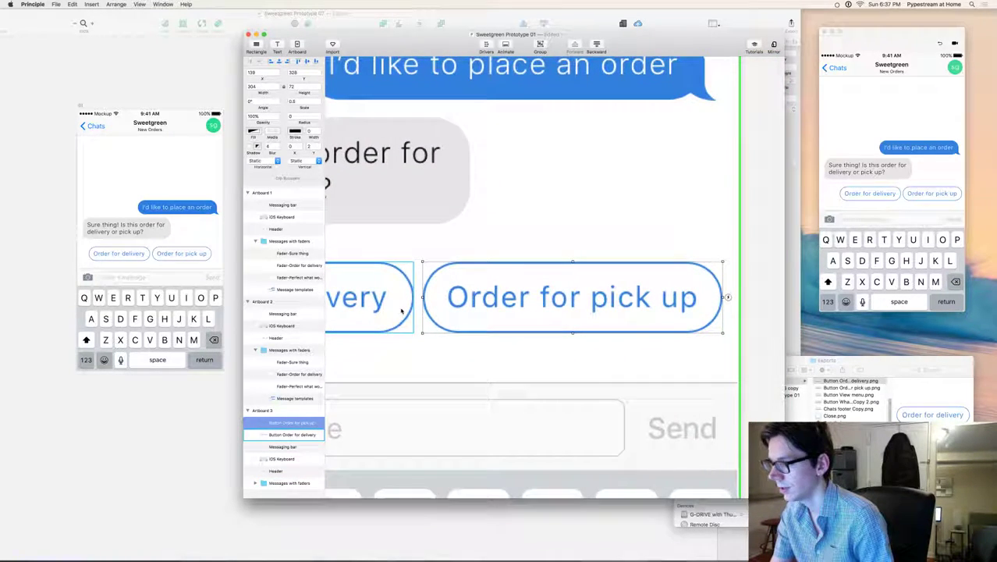
shift+click(402, 310)
key(super+g)
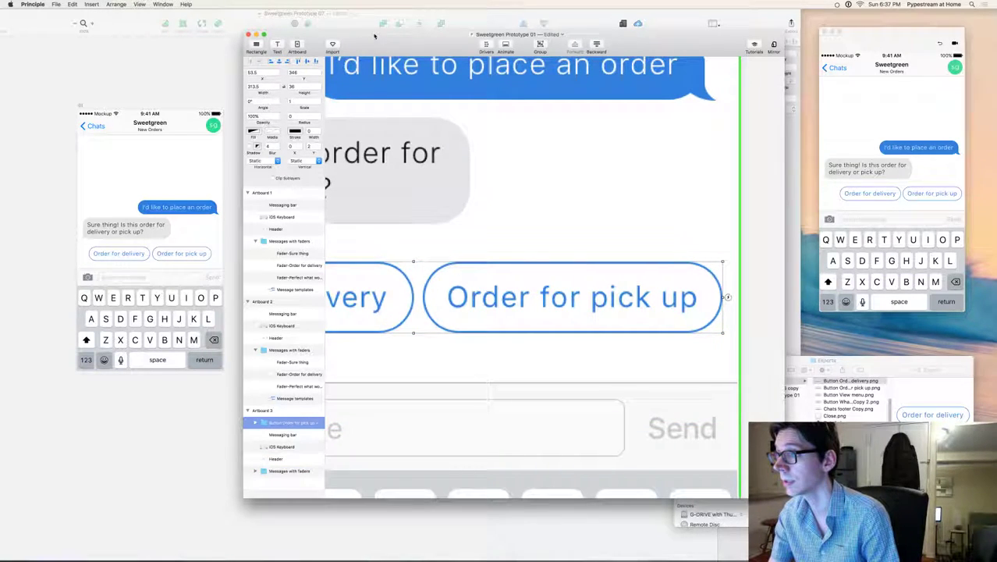
Move the grouped order buttons on Artboard 3 to X 31 and Y 347, below the Sure thing message
drag(374, 33, 374, 11)
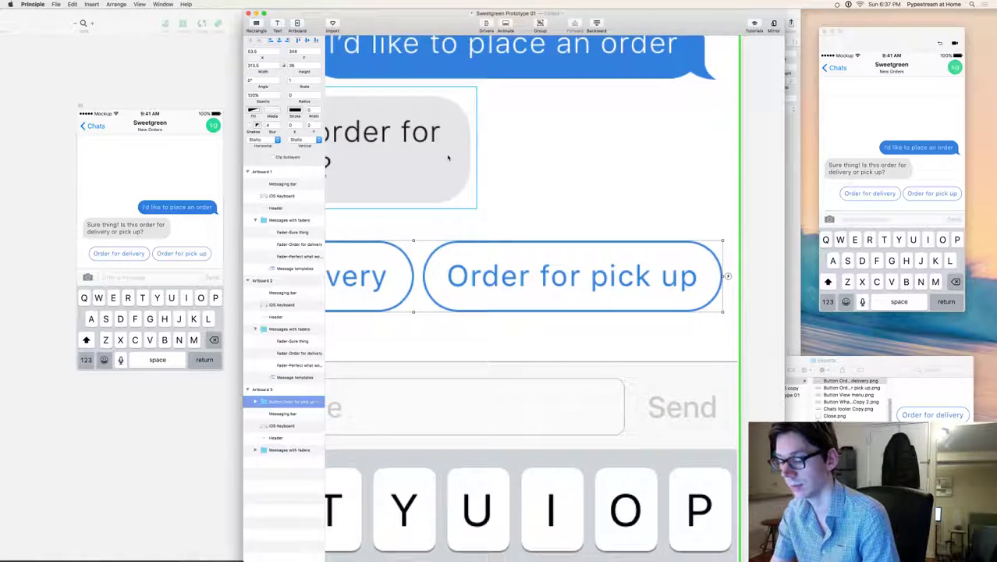
key(super+0)
click(166, 4)
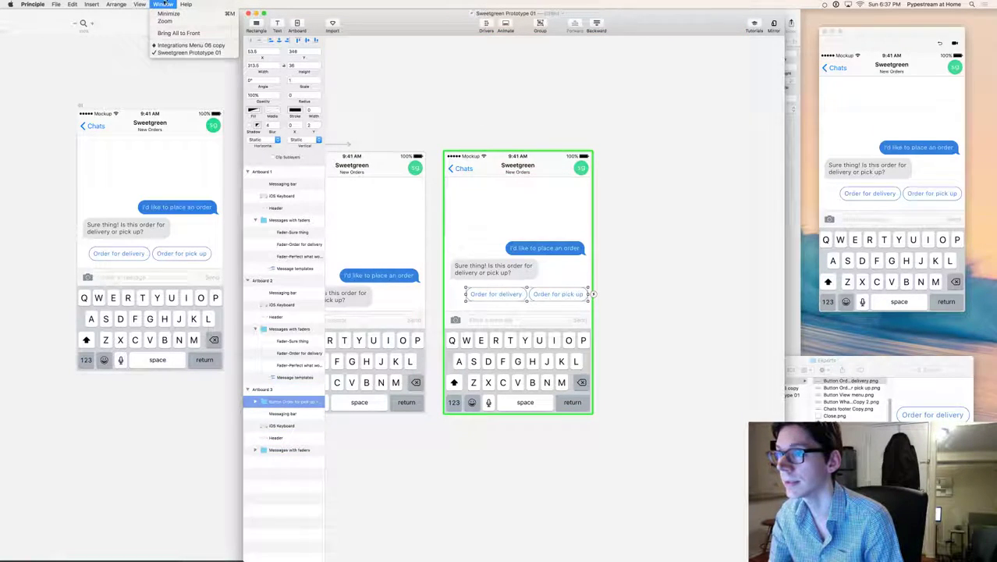
click(556, 294)
mouse_move(555, 294)
mouse_down()
mouse_move(546, 295)
mouse_move(551, 307)
mouse_up()
scroll(552, 305, up, 5)
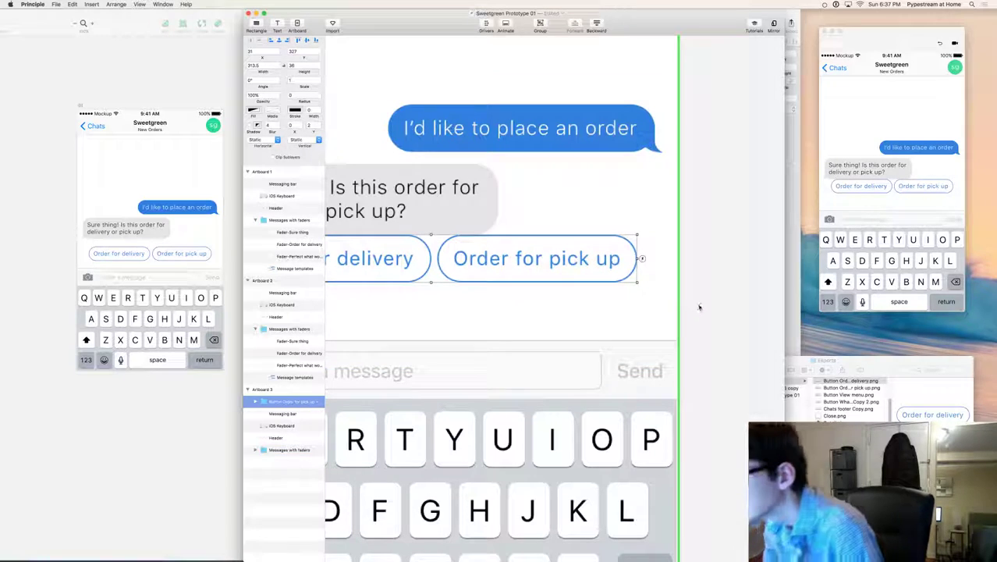
key(shift+Down)
key(shift+Down)
key(Up)
drag(724, 373, 732, 371)
scroll(732, 372, left, 5)
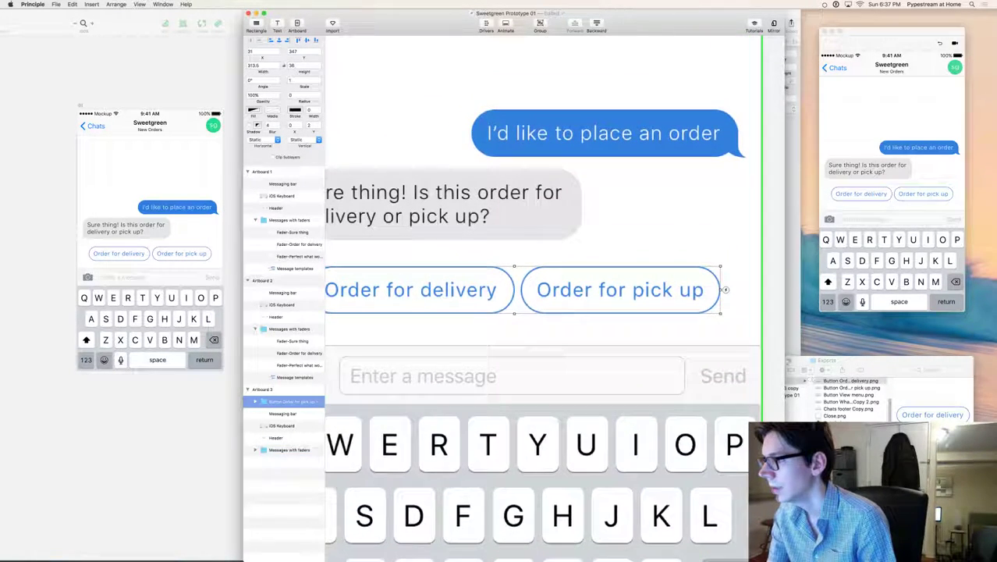
Shift the button group and the Messages with faders group down together on Artboard 3, keeping the buttons just above the messaging bar
shift+click(507, 203)
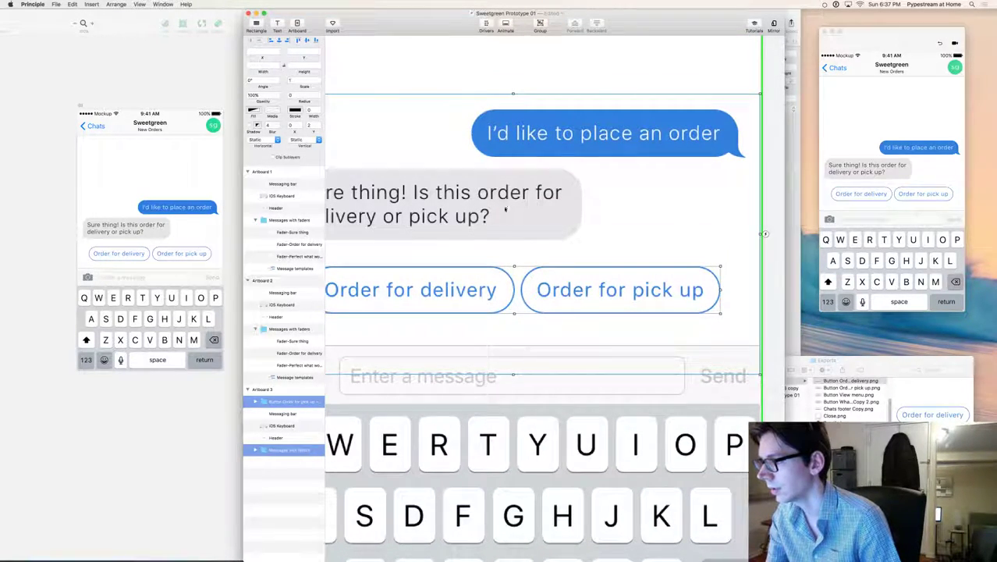
key(shift+Down)
key(shift+Down)
key(Down)
key(Down)
key(Down)
key(Down)
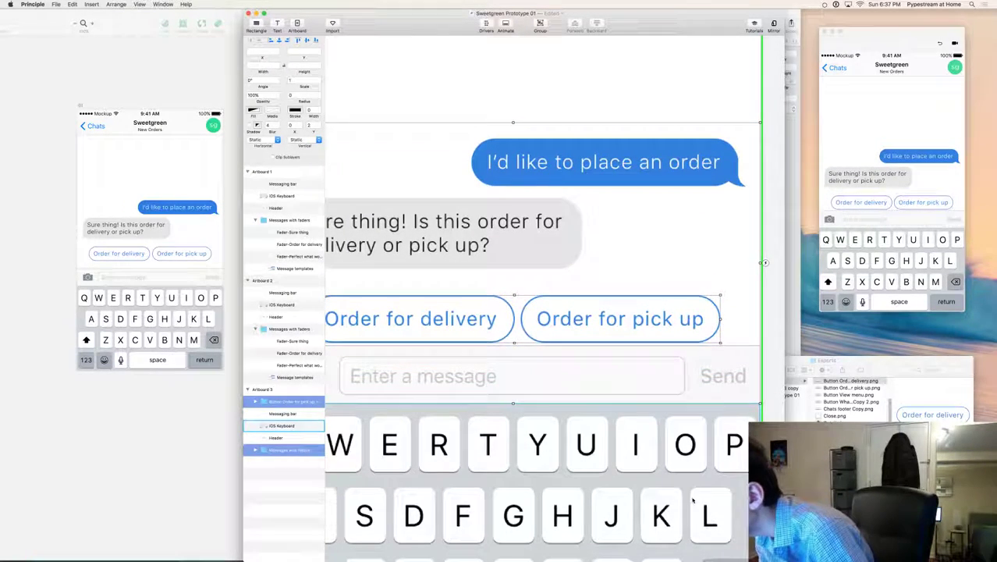
drag(544, 315, 544, 289)
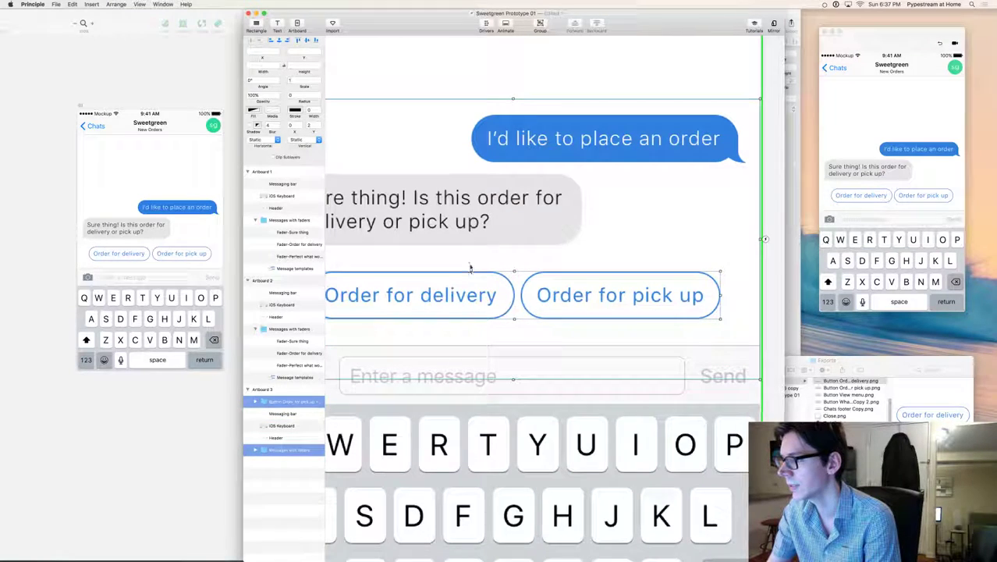
click(672, 225)
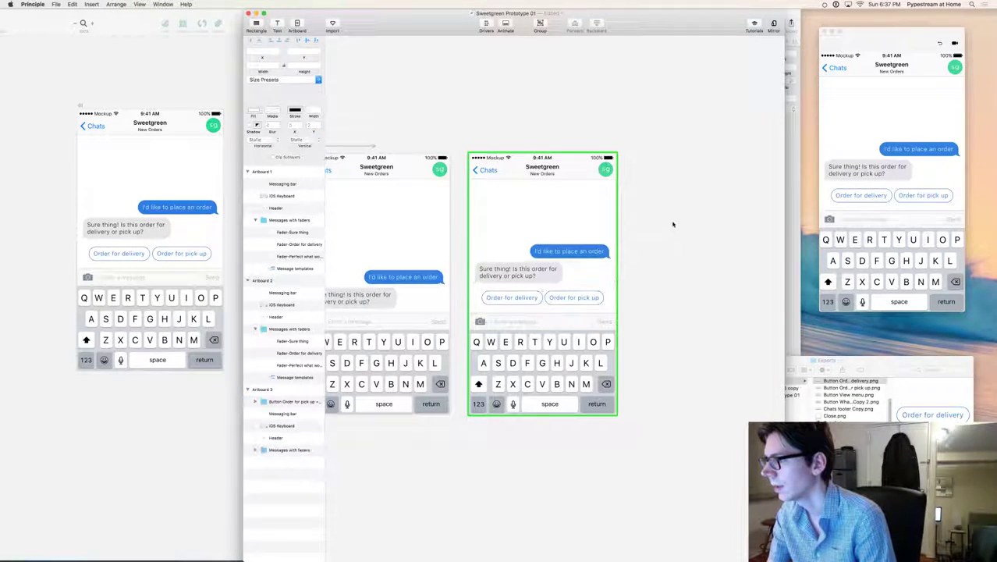
scroll(593, 445, down, 3)
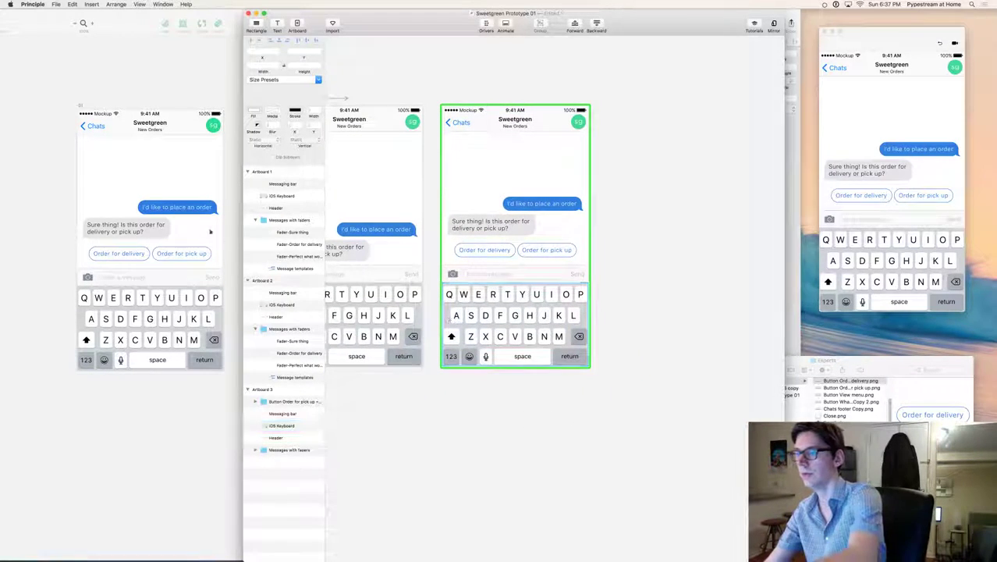
click(460, 364)
click(620, 396)
click(483, 250)
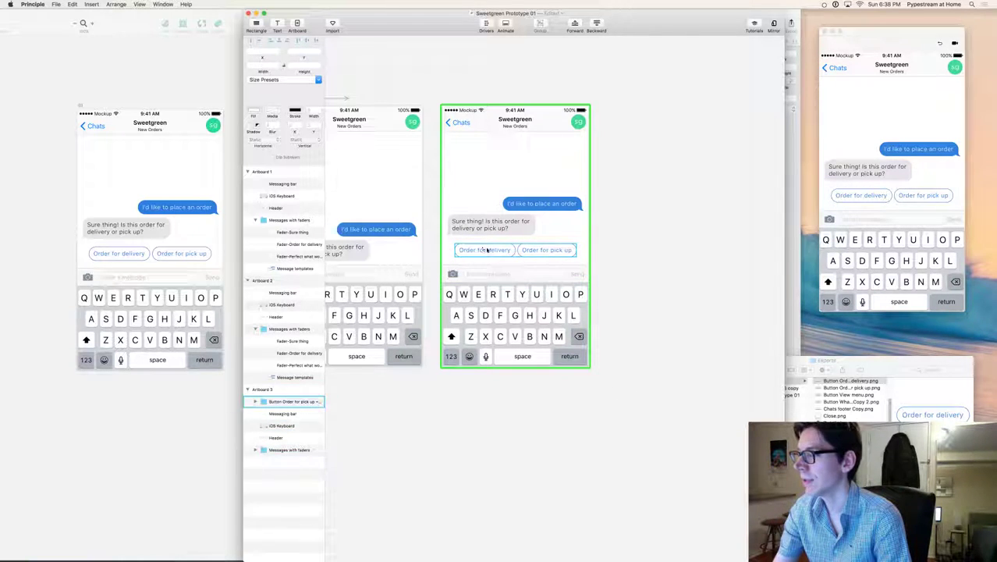
click(554, 460)
drag(474, 437, 599, 442)
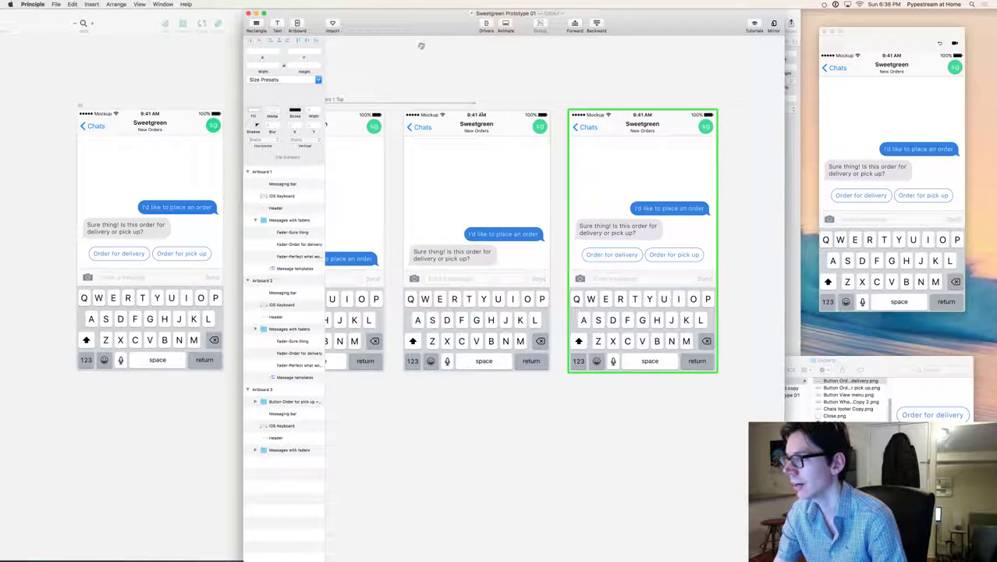
Link Artboard 2 to Artboard 3 with an Auto transition
scroll(501, 56, left, 5)
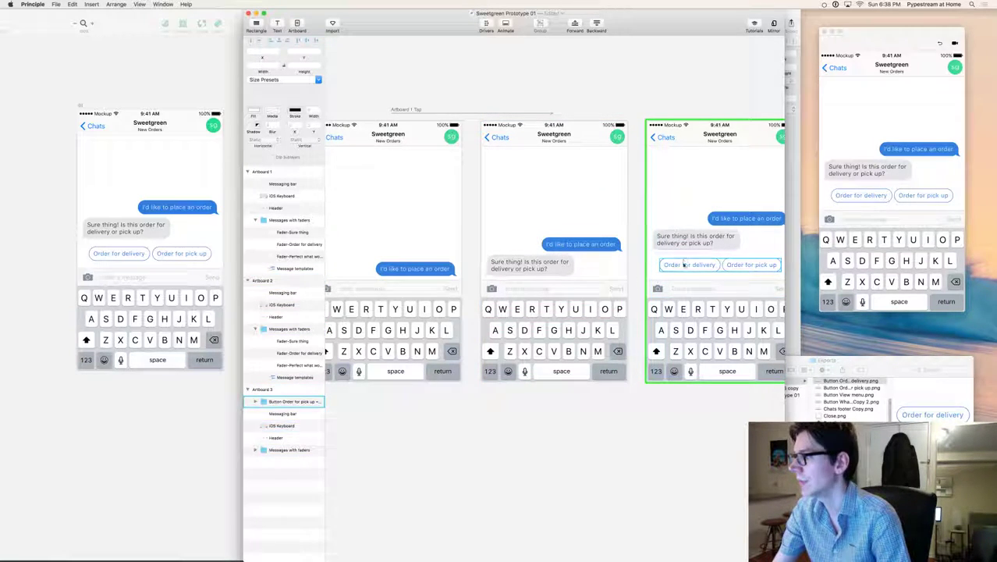
scroll(644, 80, right, 5)
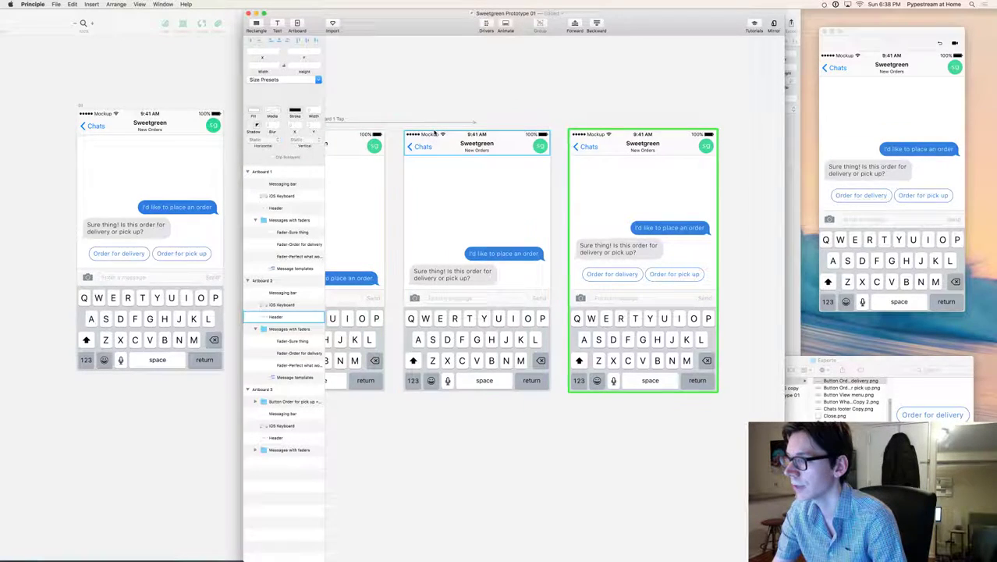
click(434, 132)
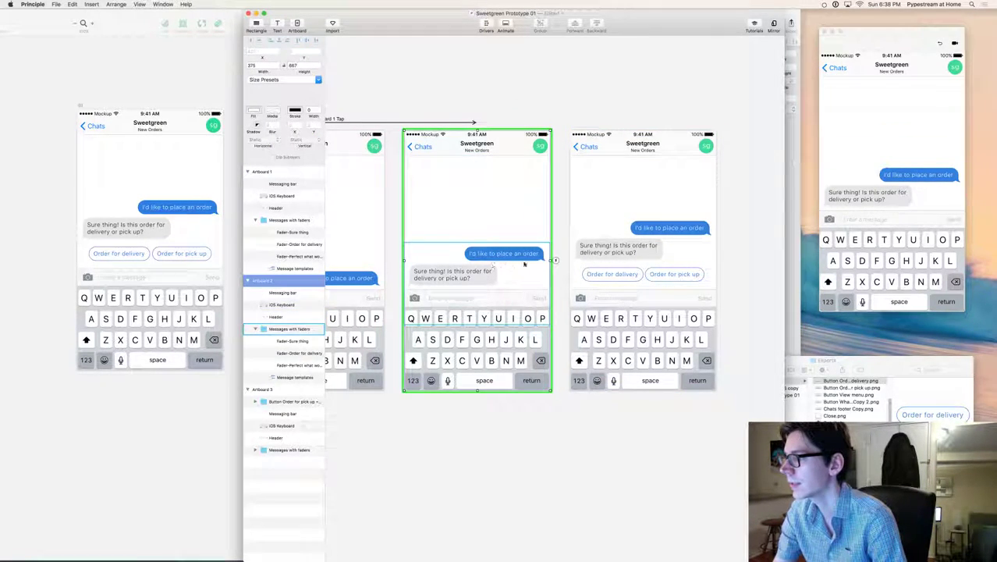
click(556, 262)
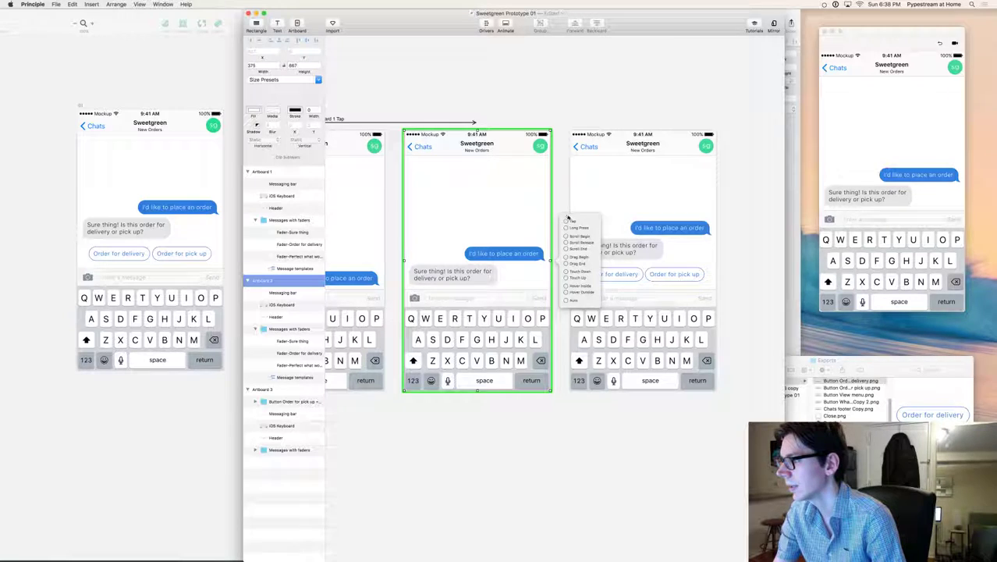
drag(568, 302, 601, 178)
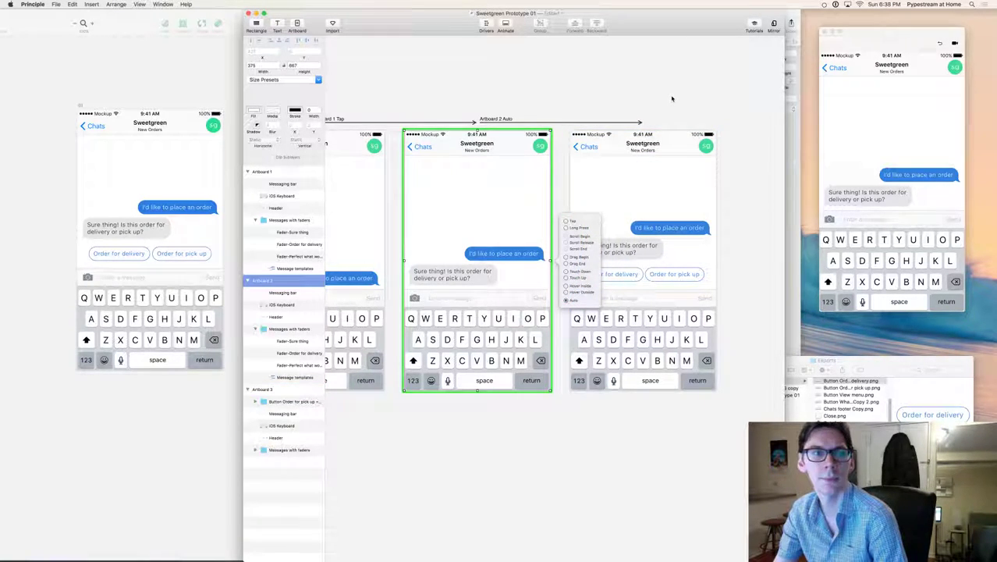
click(672, 99)
Restart the preview and play the prototype from the first message through to the order buttons twice
click(941, 43)
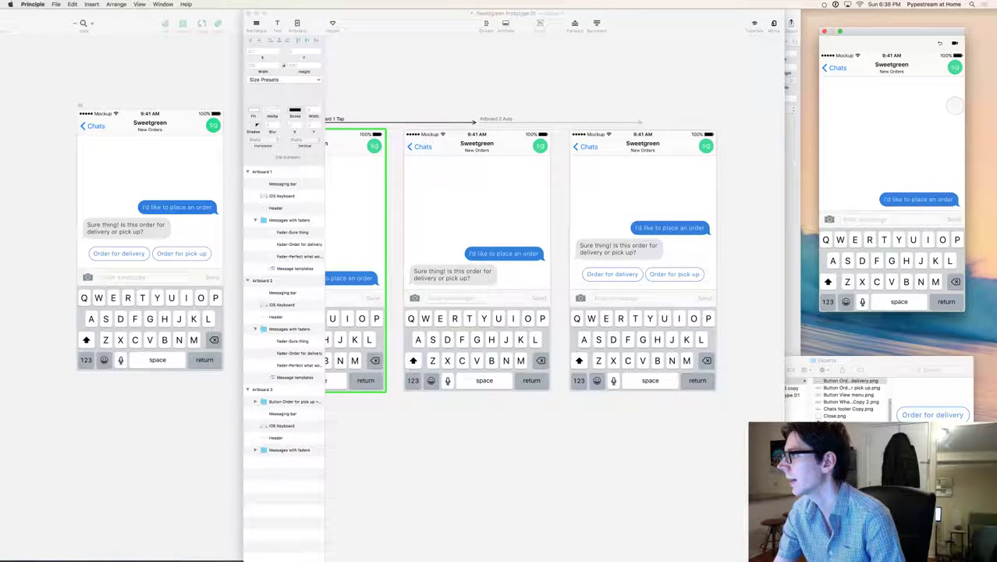
click(953, 102)
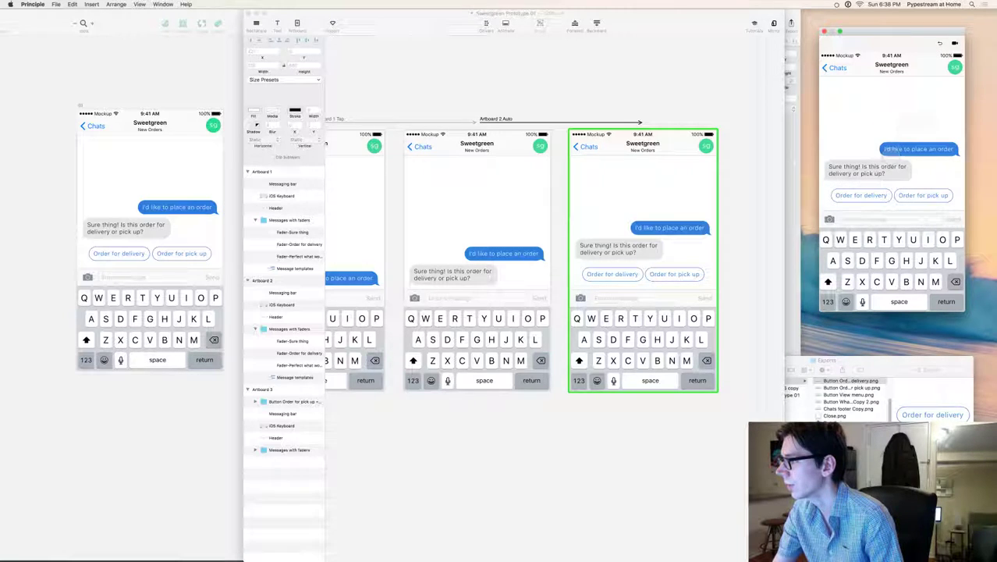
click(939, 44)
click(949, 106)
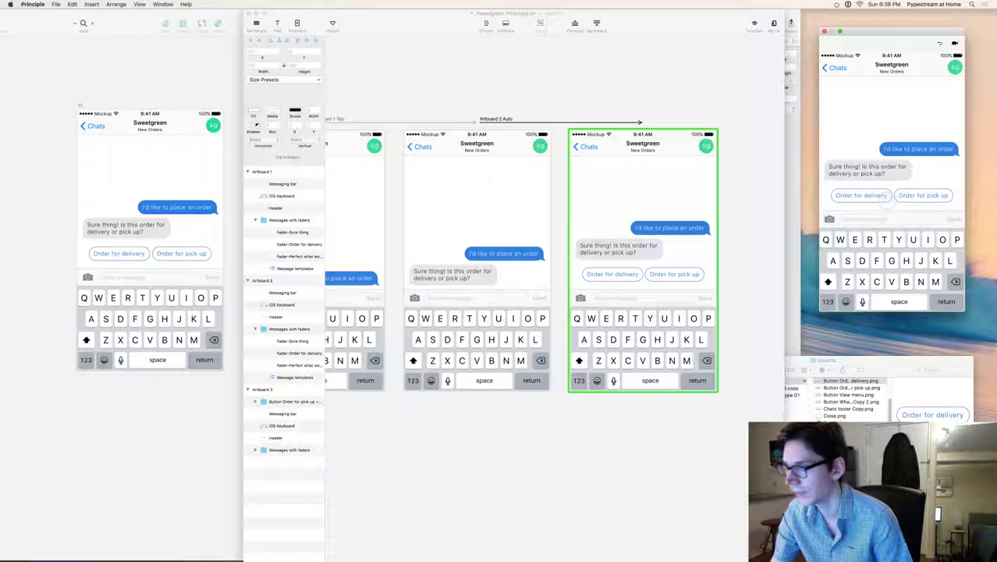
Ungroup the Order for pick up and Order for delivery buttons on Artboard 3
click(660, 115)
click(640, 275)
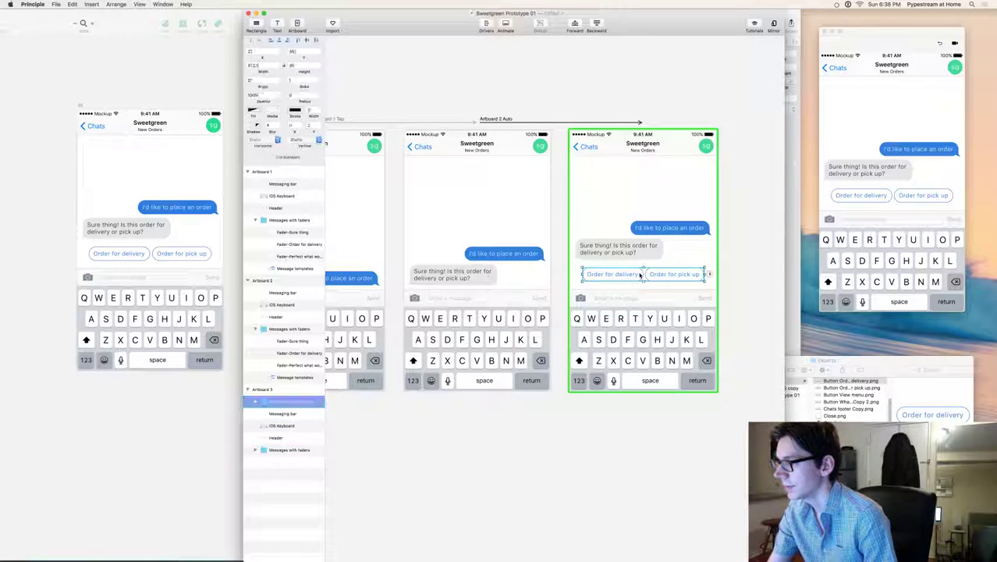
key(super+shift+g)
click(744, 267)
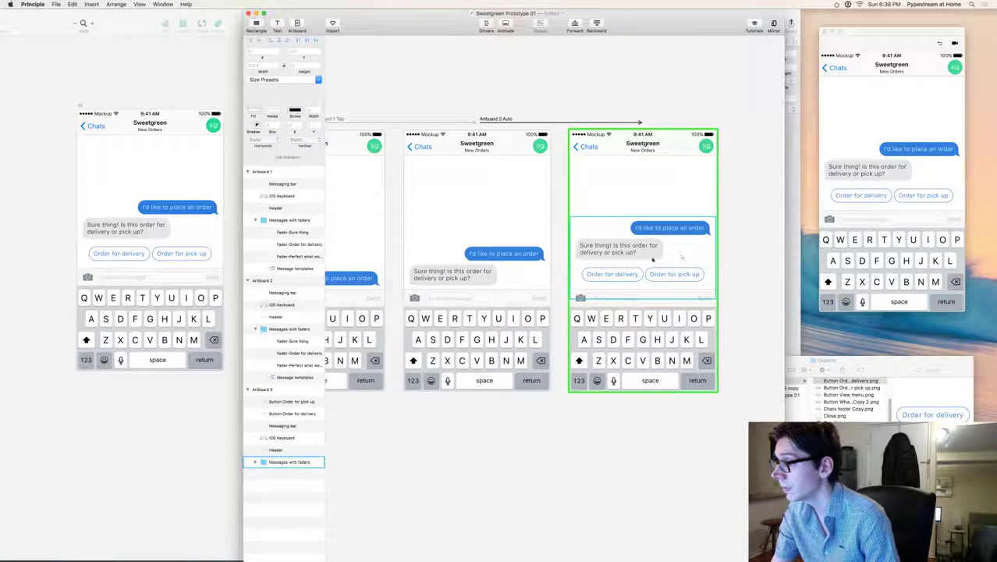
click(660, 273)
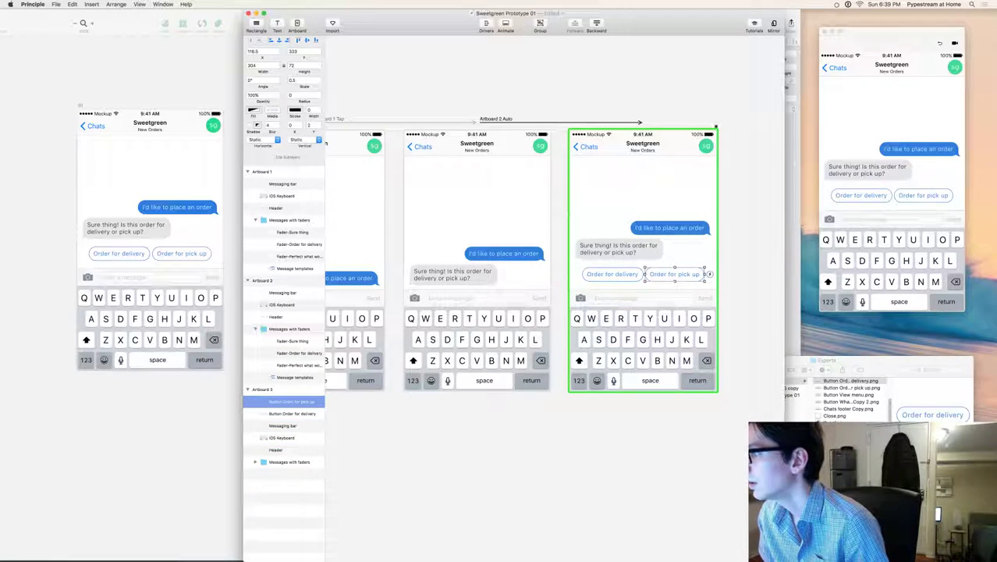
click(716, 82)
scroll(708, 76, right, 3)
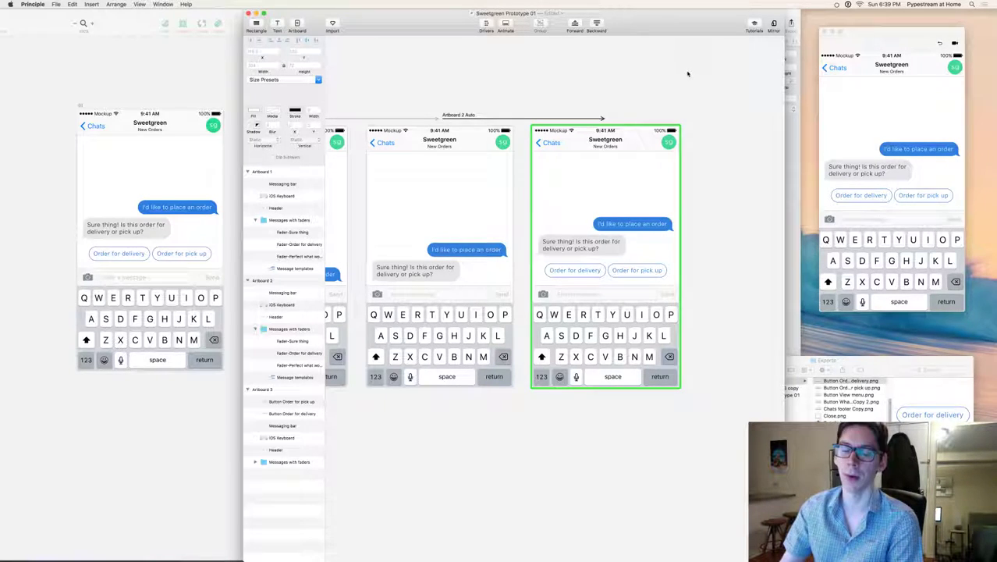
scroll(679, 70, right, 3)
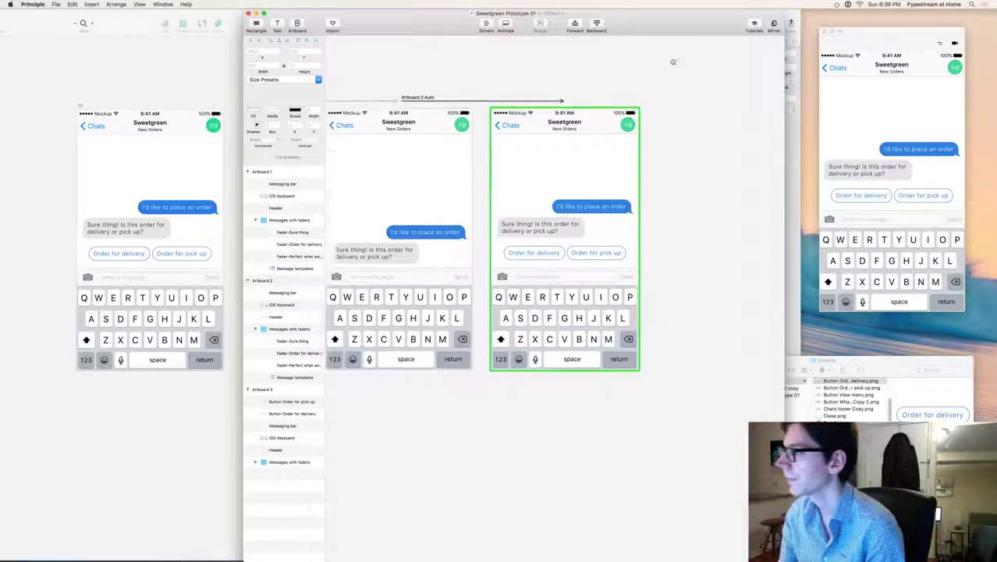
scroll(661, 69, right, 2)
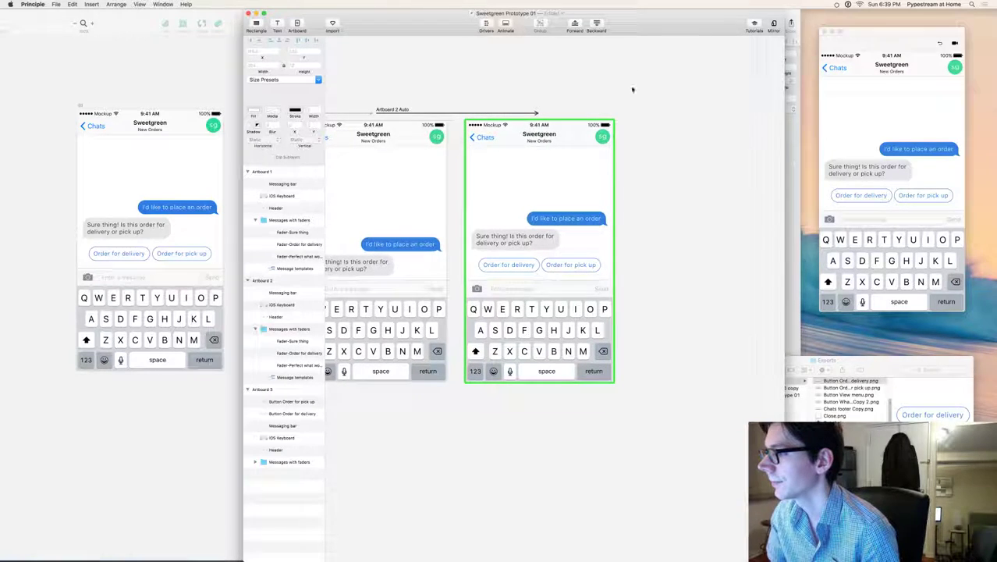
drag(664, 124, 714, 120)
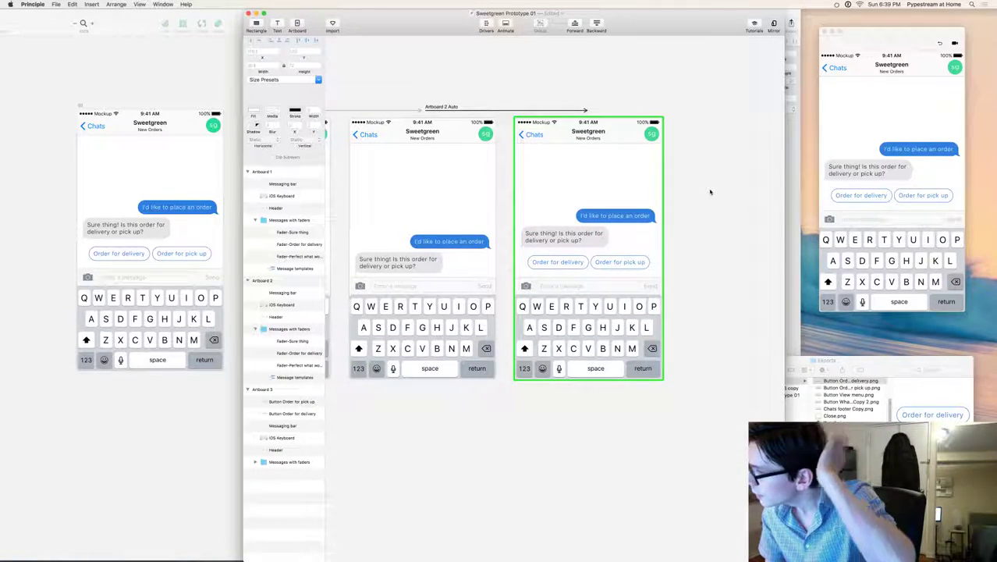
Try to slide the Order for delivery button down behind the keyboard on Artboard 3, reordering the layers
click(618, 261)
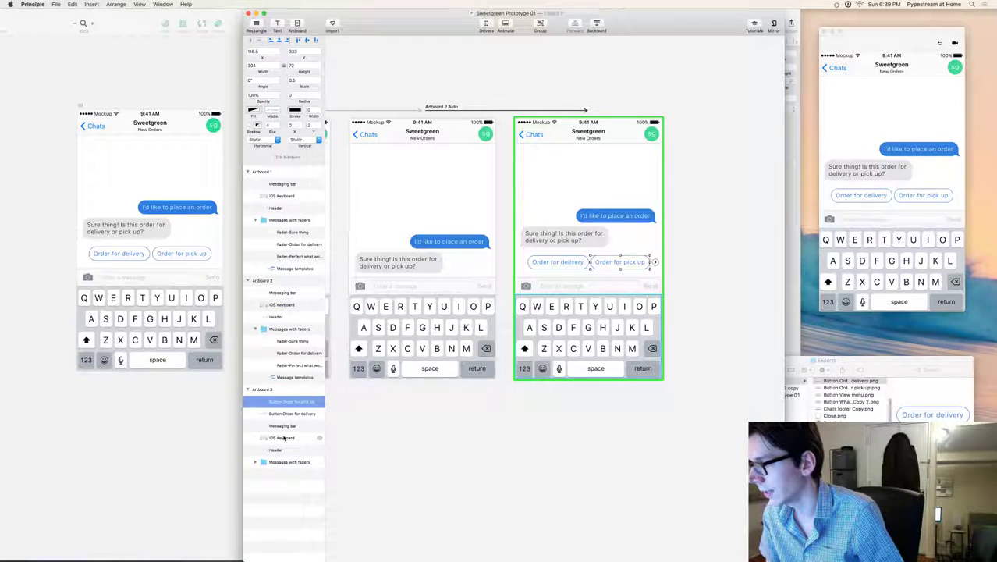
drag(286, 438, 285, 400)
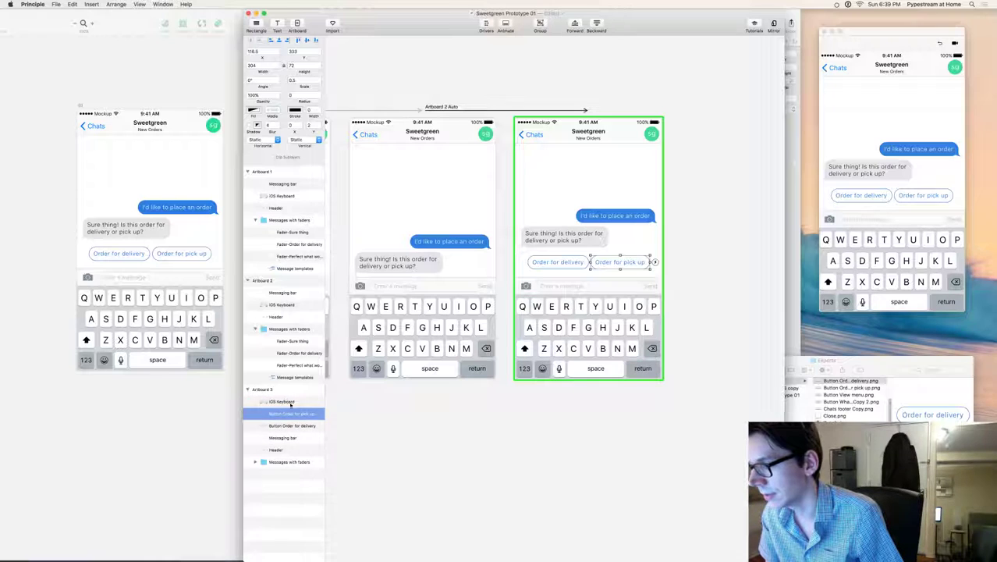
drag(557, 262, 562, 280)
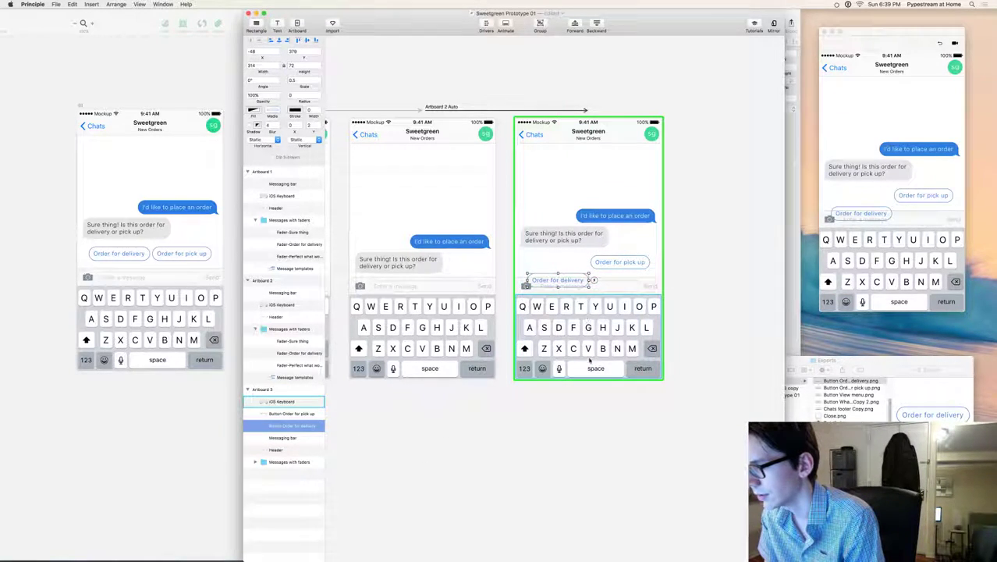
key(super+z)
key(super+bracketleft)
key(super+bracketleft)
key(super+bracketleft)
drag(577, 261, 580, 294)
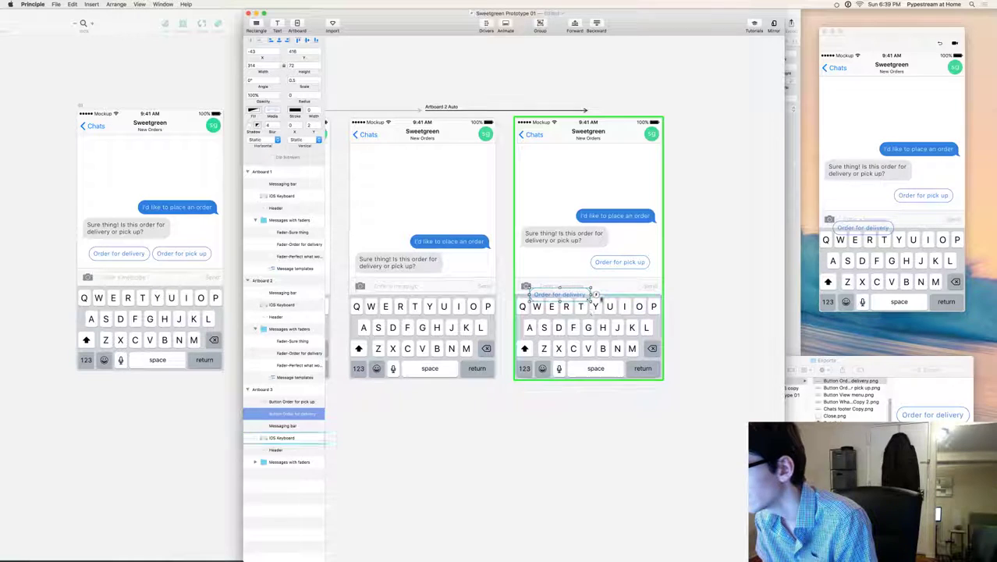
key(super+z)
click(719, 295)
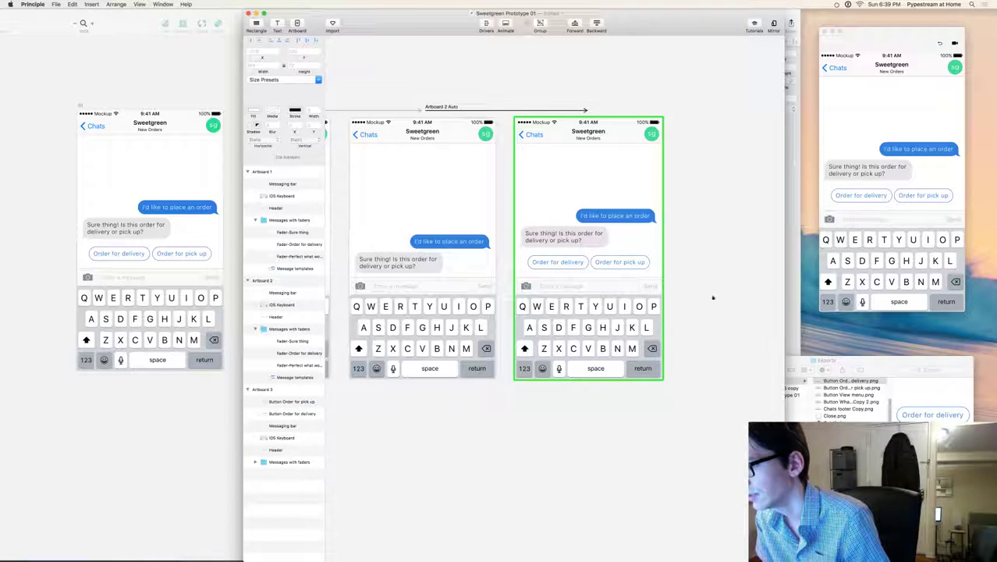
Move the iOS Keyboard layer above both order buttons in Artboard 3's layer order
click(656, 313)
drag(276, 437, 277, 400)
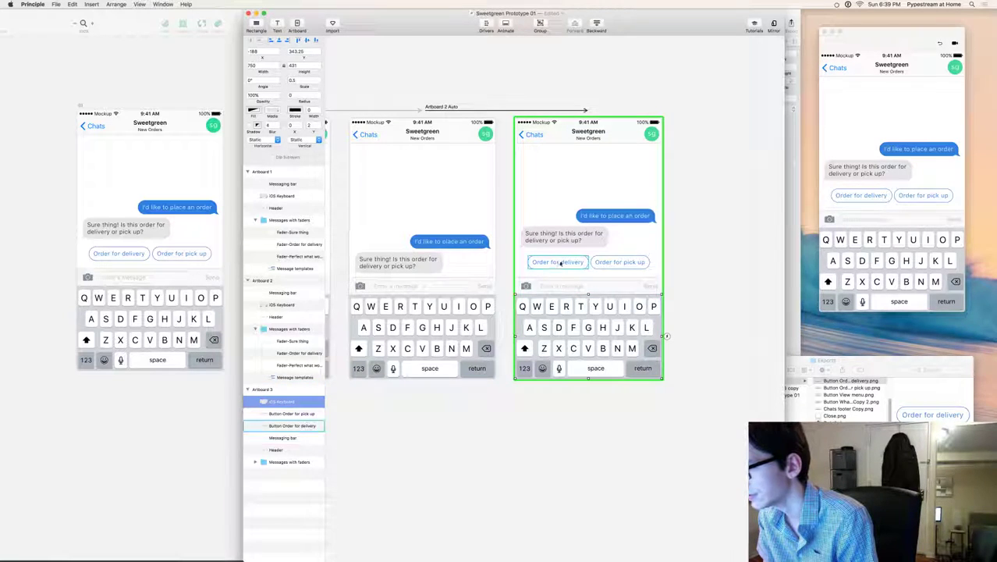
Test lowering the Order for delivery button behind the keyboard on Artboard 3, and return it beside the Order for pick up button
click(556, 262)
key(shift+Down)
key(shift+Down)
key(shift+Down)
key(shift+Down)
key(shift+Down)
key(shift+Down)
key(shift+Down)
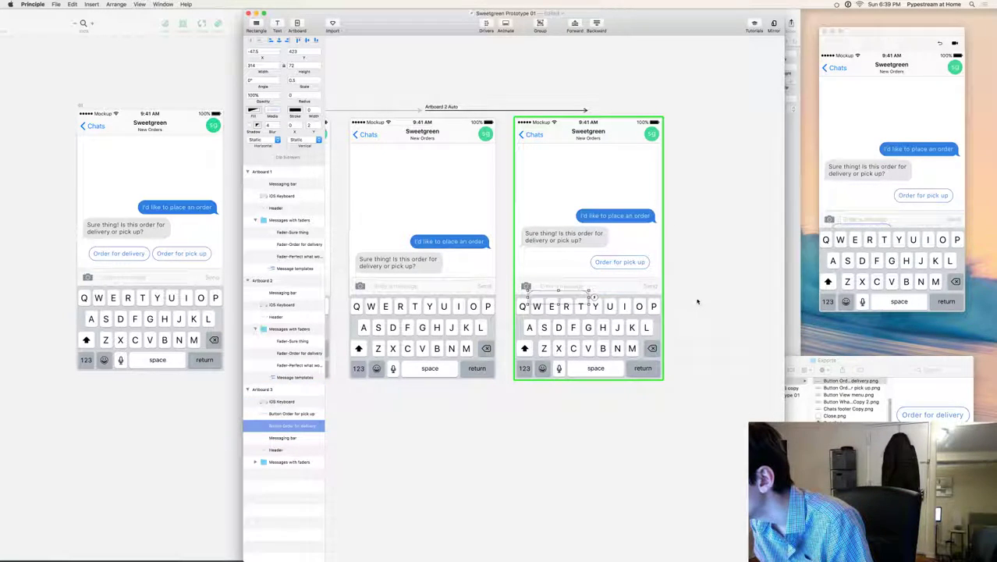
key(shift+Down)
key(shift+Up)
key(shift+Up)
key(shift+Up)
key(shift+Up)
key(shift+Up)
key(shift+Up)
key(shift+Up)
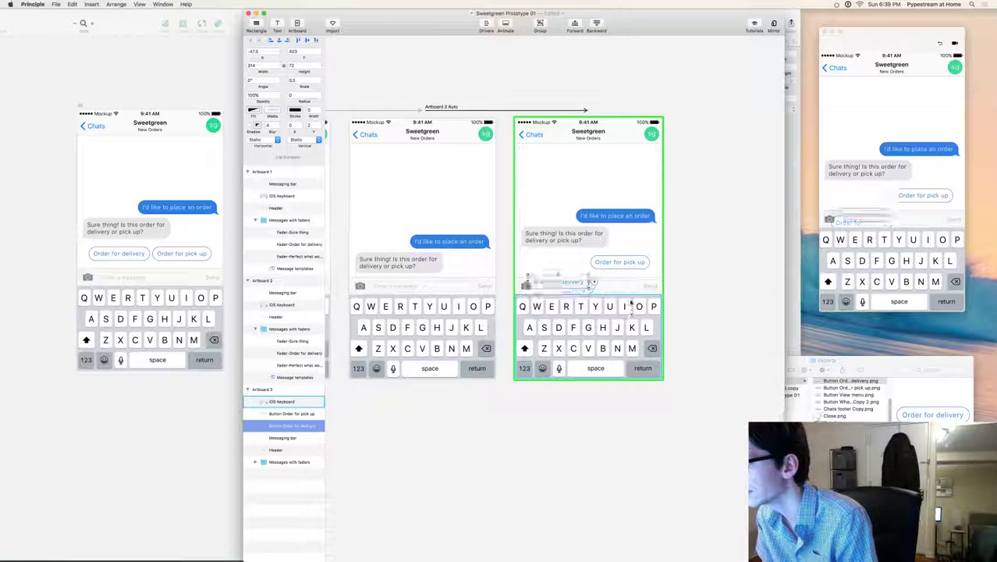
click(447, 390)
scroll(515, 421, left, 4)
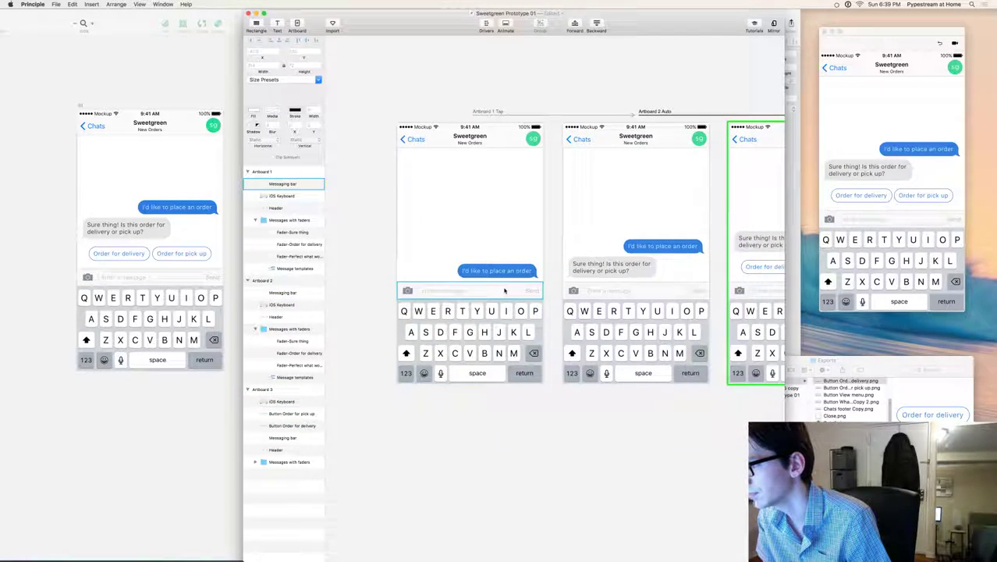
Group the Messaging bar and iOS Keyboard layers on Artboard 1
click(505, 290)
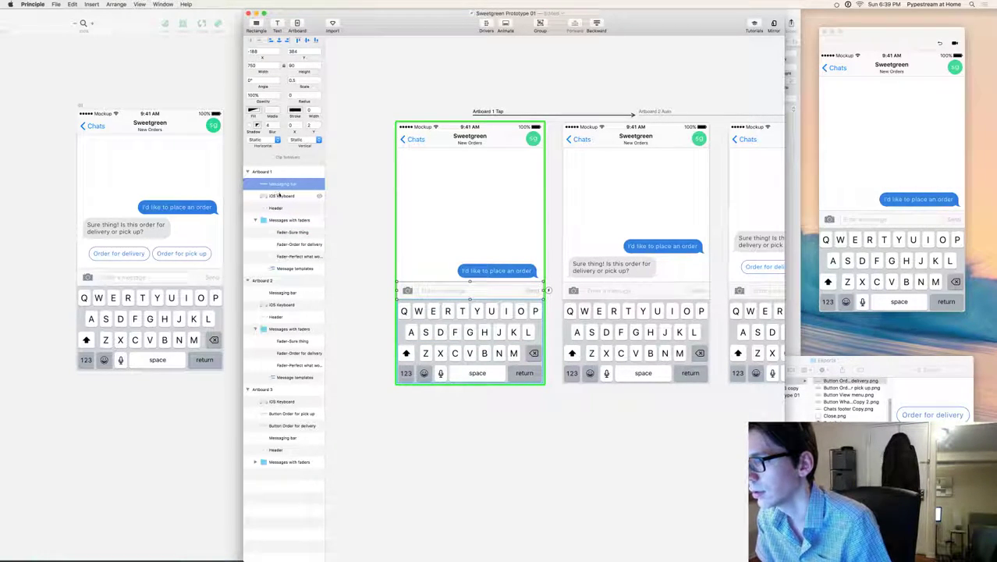
shift+click(278, 194)
key(super+g)
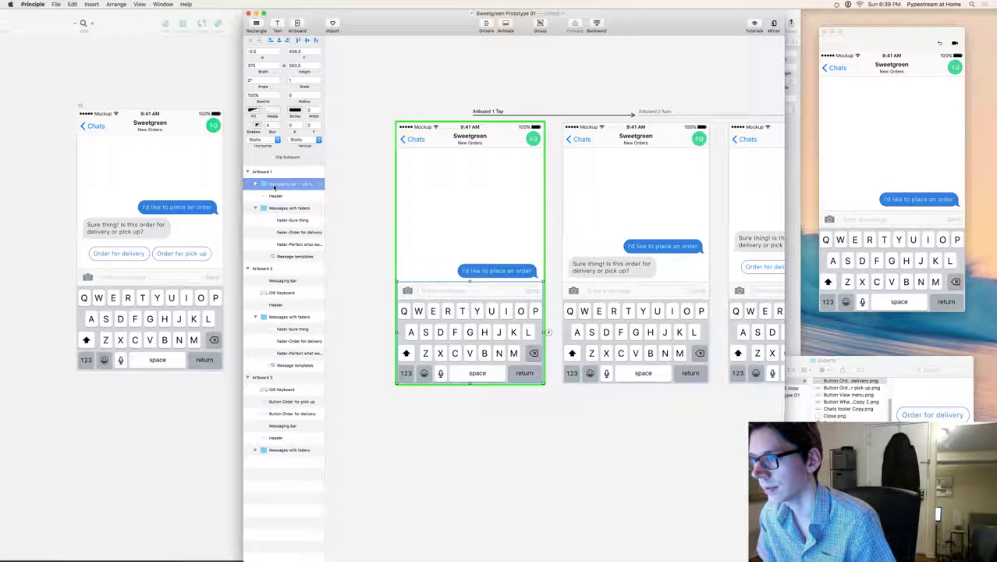
Group the Messaging bar and iOS Keyboard layers on Artboard 2
scroll(418, 423, right, 5)
click(434, 279)
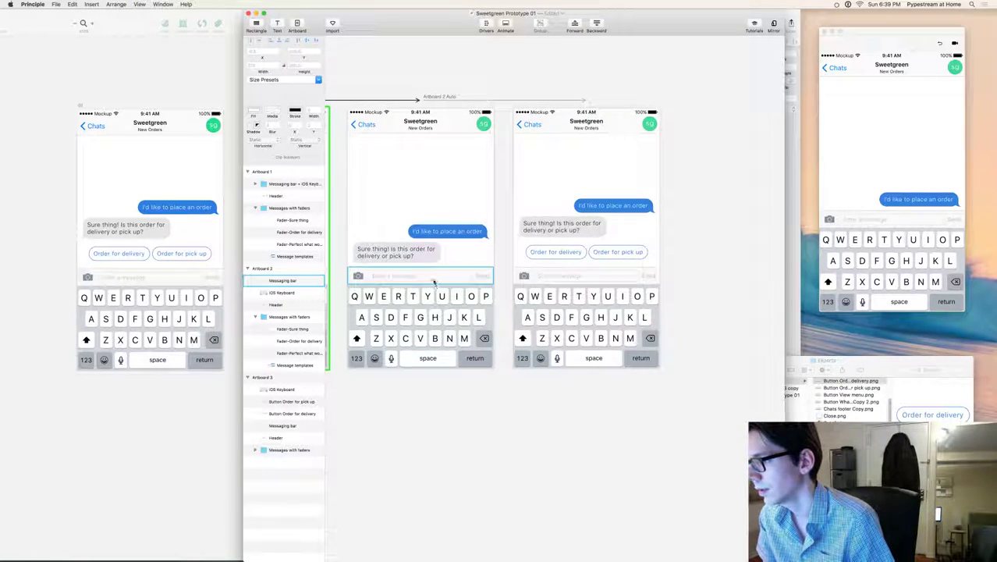
shift+click(282, 292)
key(super+g)
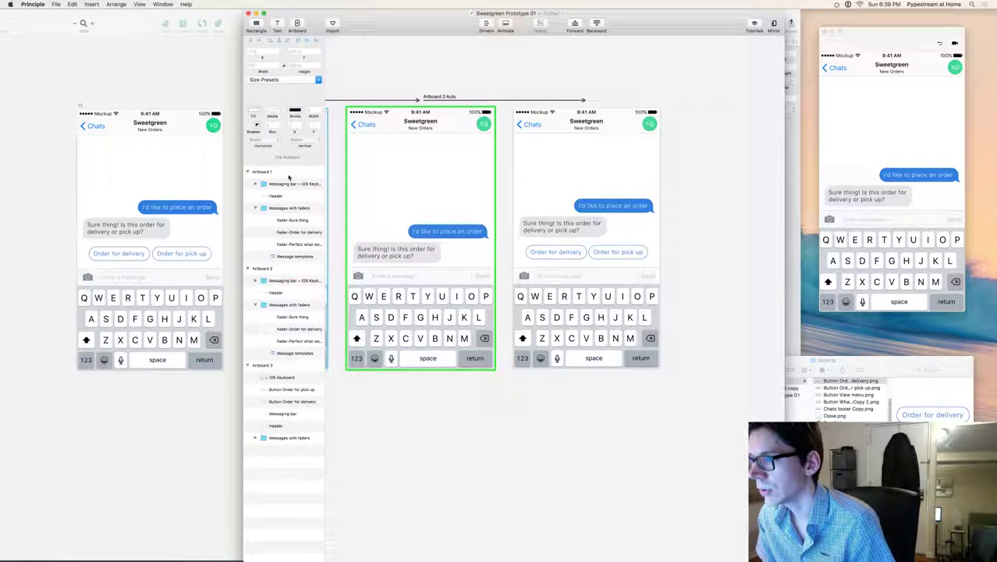
click(279, 183)
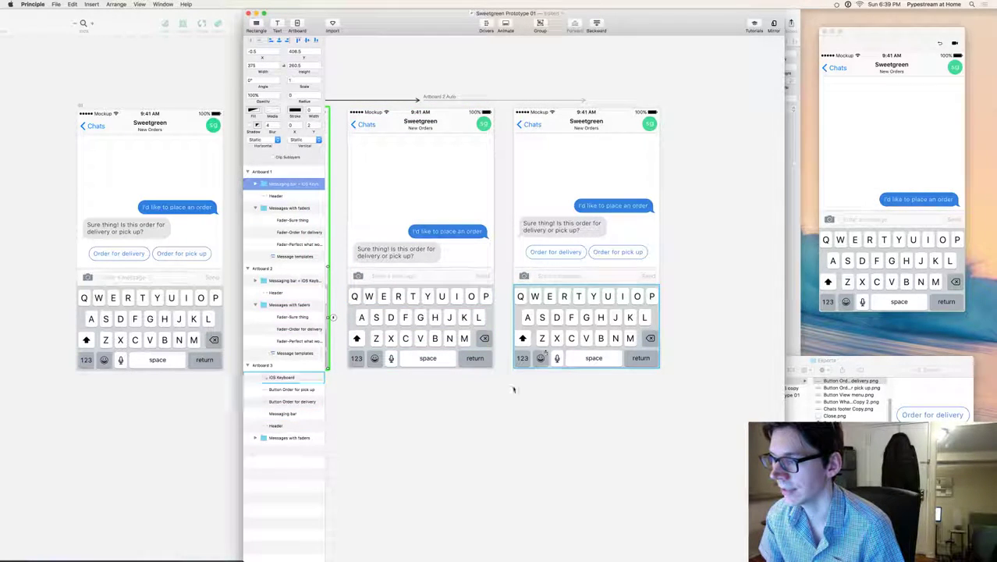
click(434, 416)
drag(433, 416, 589, 398)
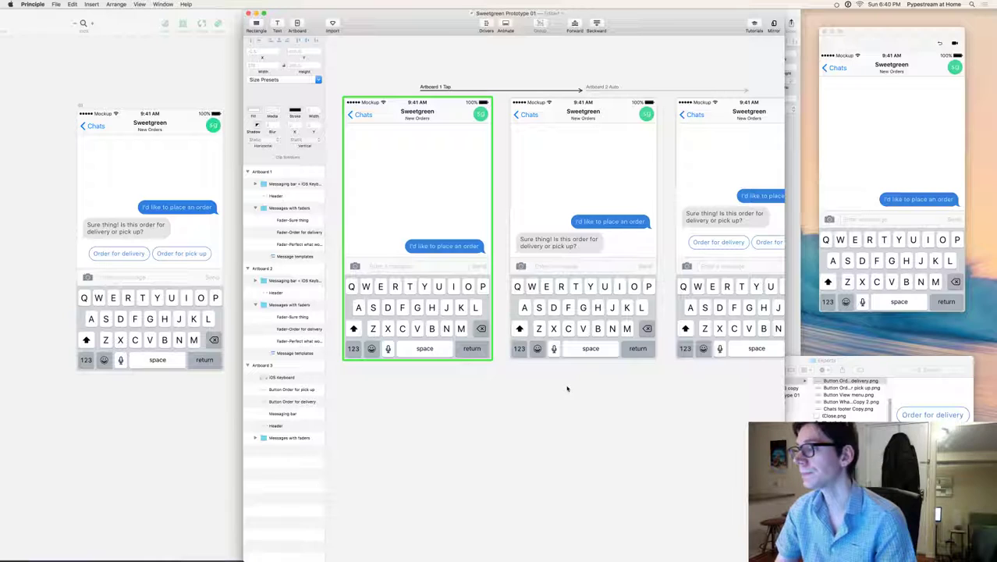
Group the Messaging bar and iOS Keyboard layers on Artboard 3
click(587, 353)
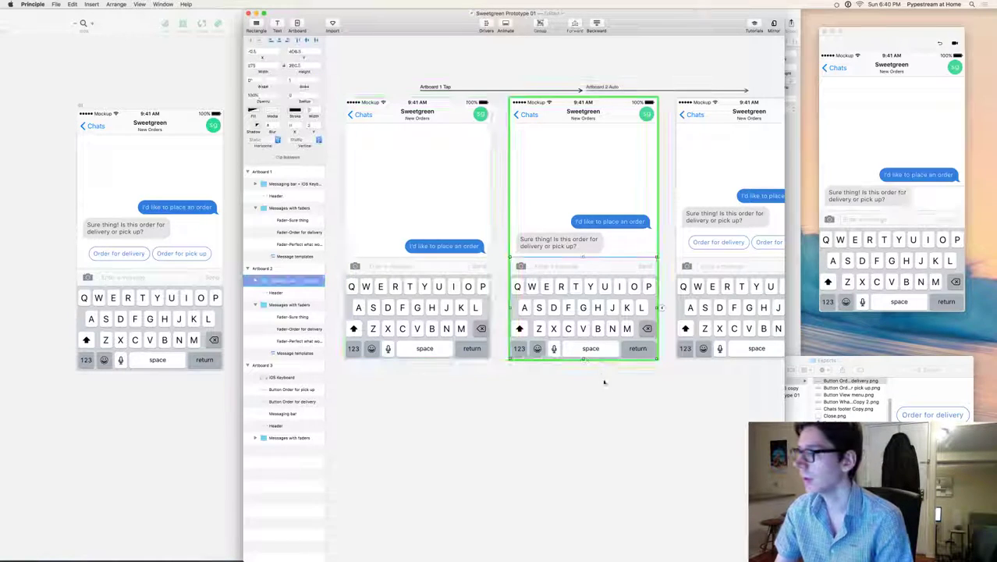
scroll(617, 375, right, 5)
click(612, 277)
shift+click(615, 322)
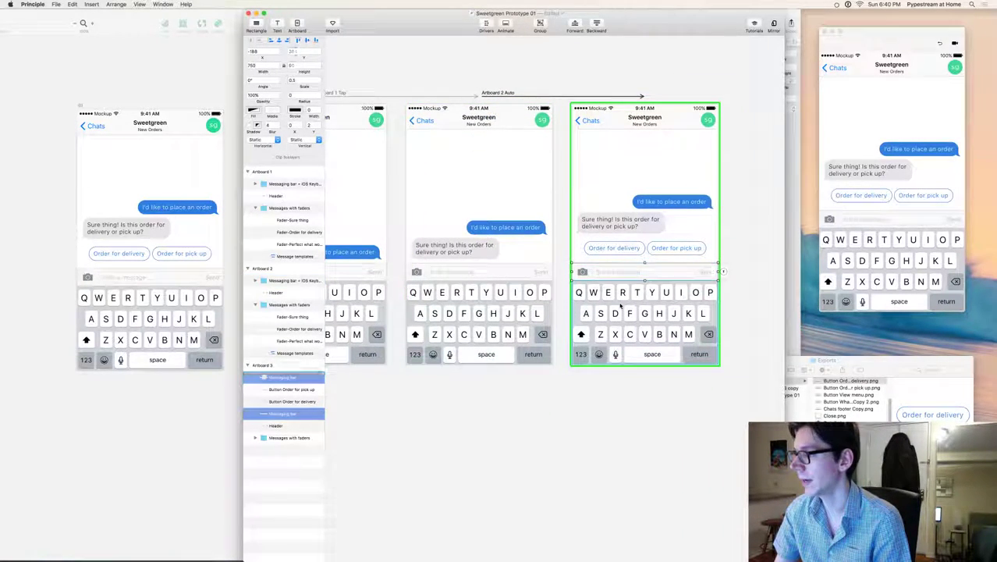
key(super+g)
click(608, 387)
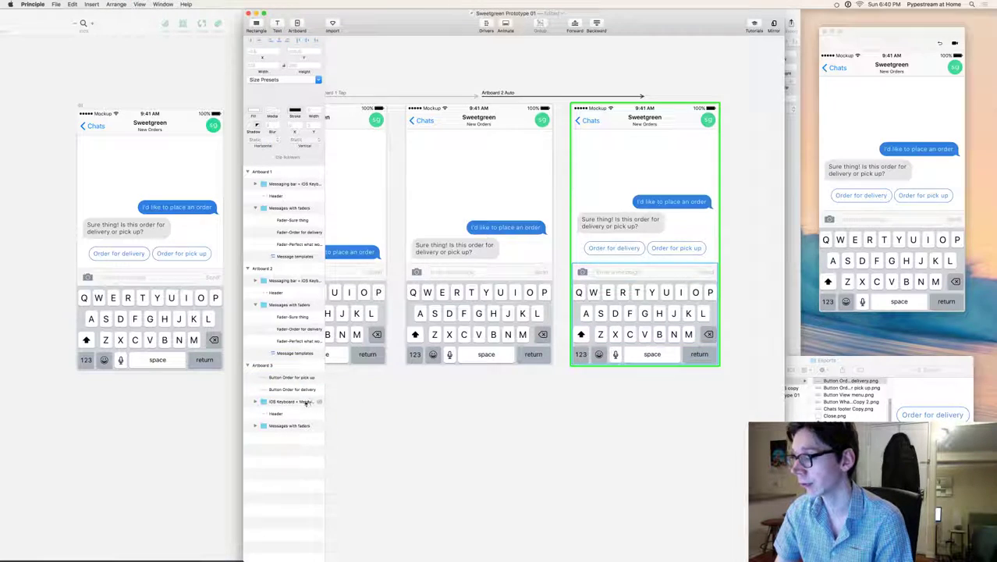
Check the combined keyboard and messaging bar group on each of the three artboards
scroll(530, 344, right, 3)
click(630, 303)
click(645, 400)
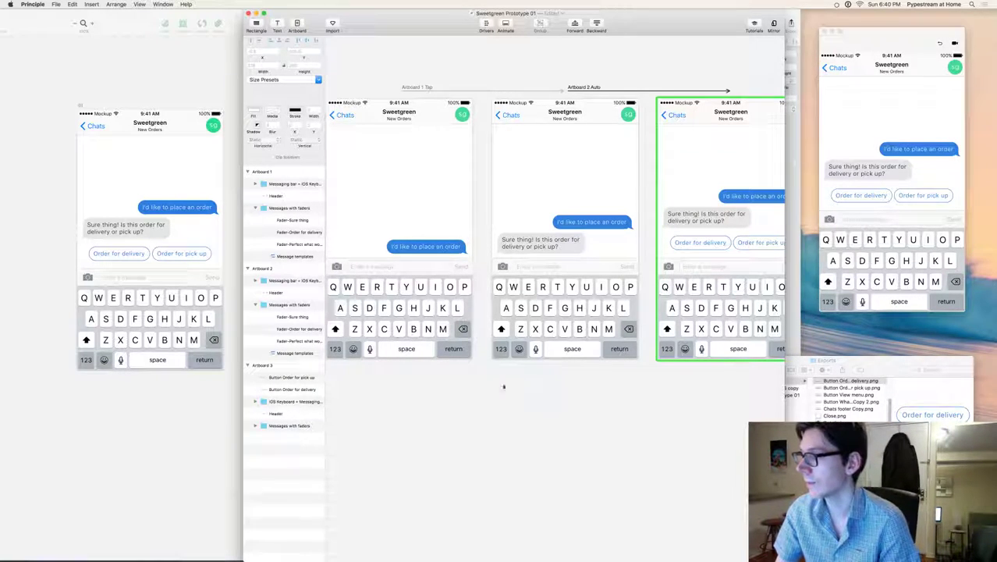
click(448, 284)
click(550, 290)
click(670, 283)
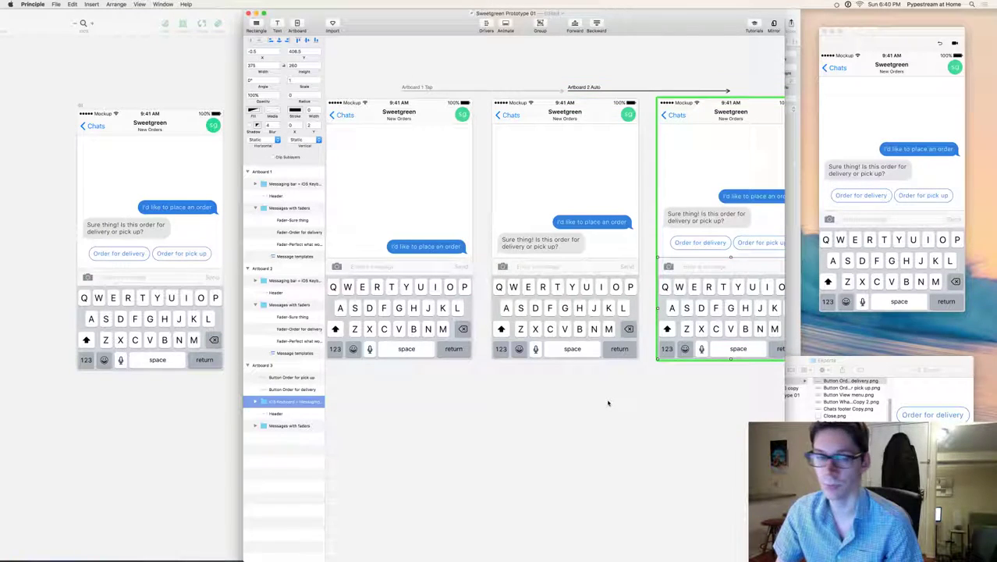
click(570, 419)
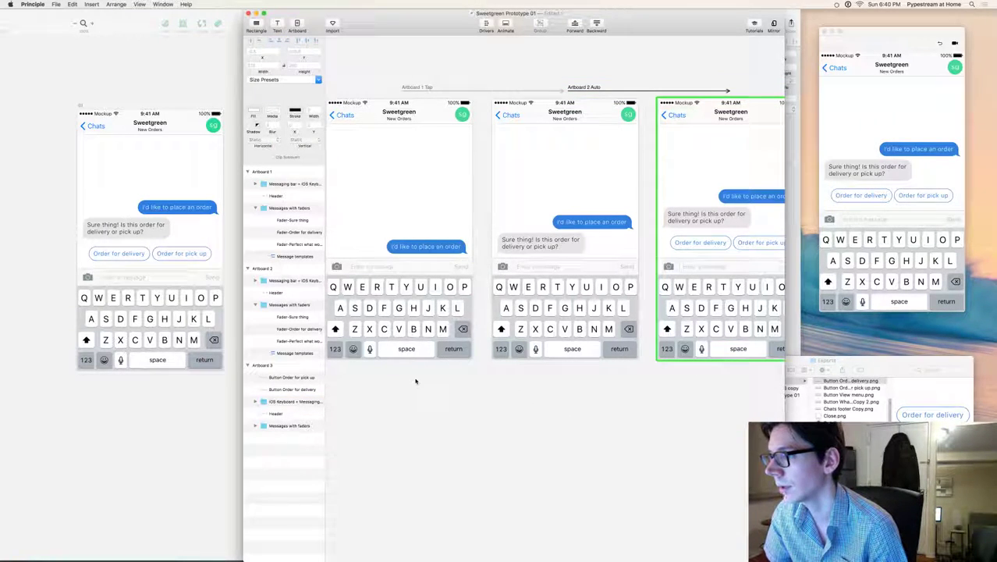
Move the iOS Keyboard and Messaging bar group above both order buttons in Artboard 3's layer order, and save the prototype
scroll(434, 394, left, 3)
drag(282, 402, 282, 378)
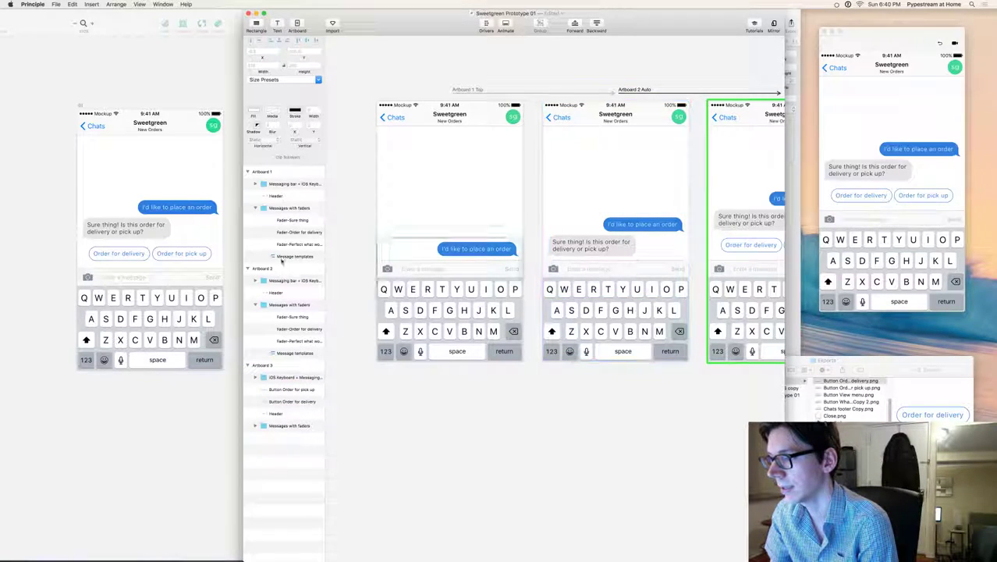
key(super+s)
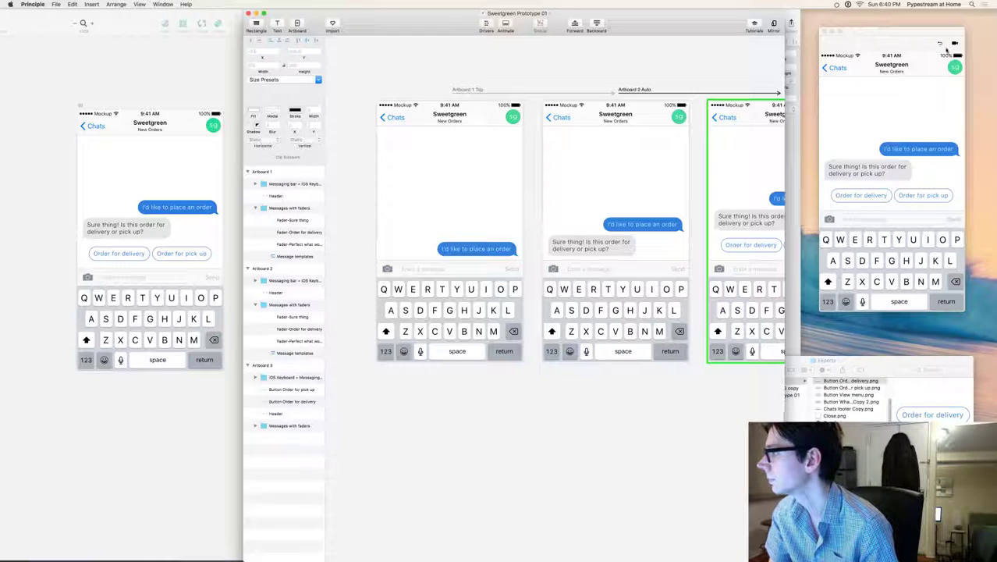
click(941, 43)
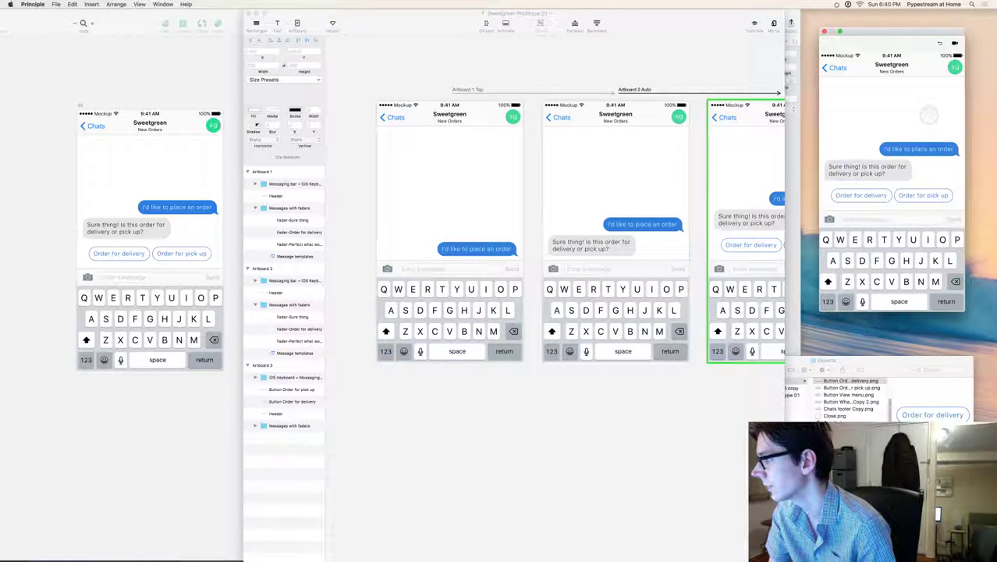
Test lowering the Order for delivery button behind the messaging bar on Artboard 3, and return it to its place
click(636, 436)
scroll(637, 436, right, 5)
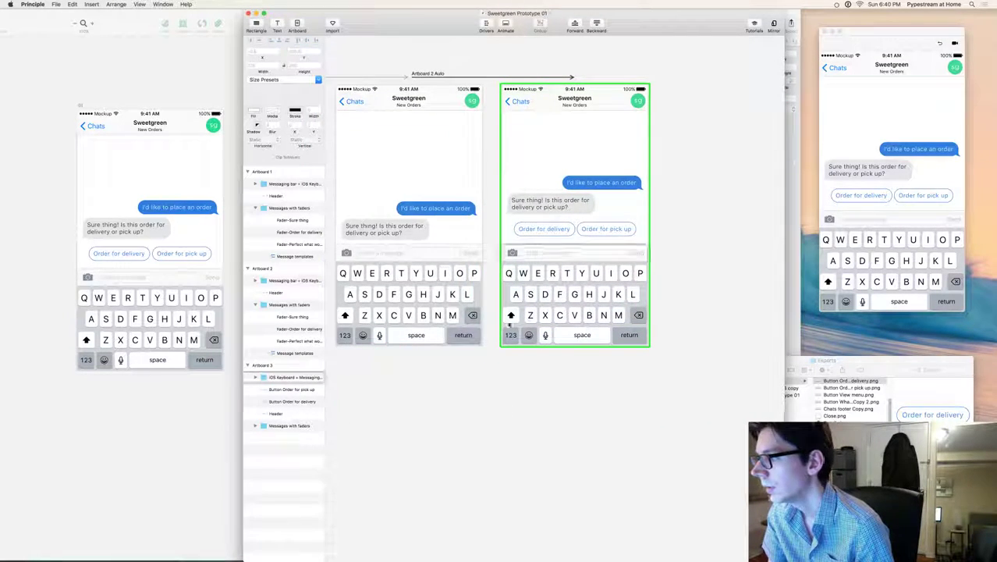
click(545, 228)
drag(544, 229, 545, 245)
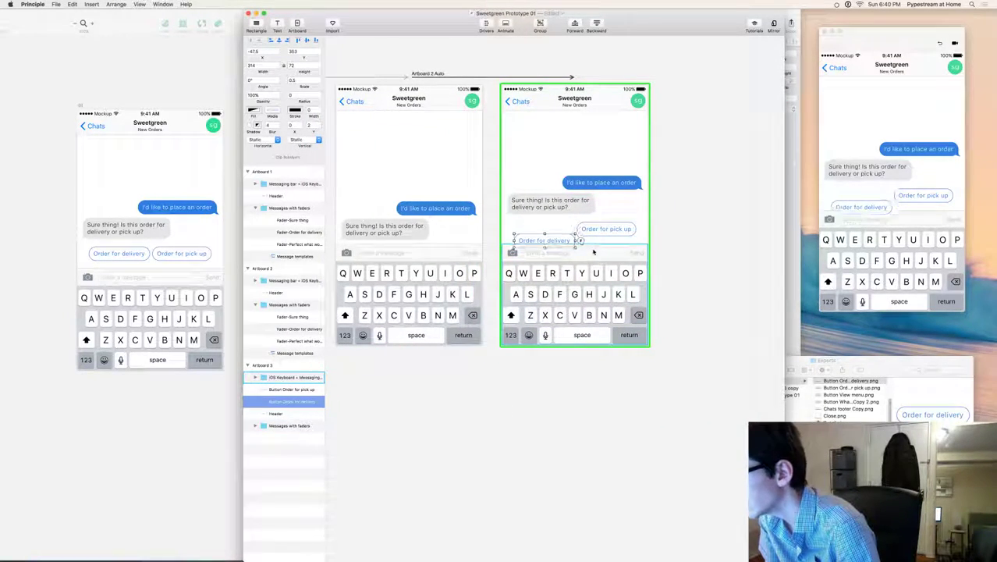
key(shift+Down)
key(shift+Down)
key(shift+Up)
key(shift+Up)
key(shift+Up)
key(shift+Up)
key(shift+Up)
key(shift+Up)
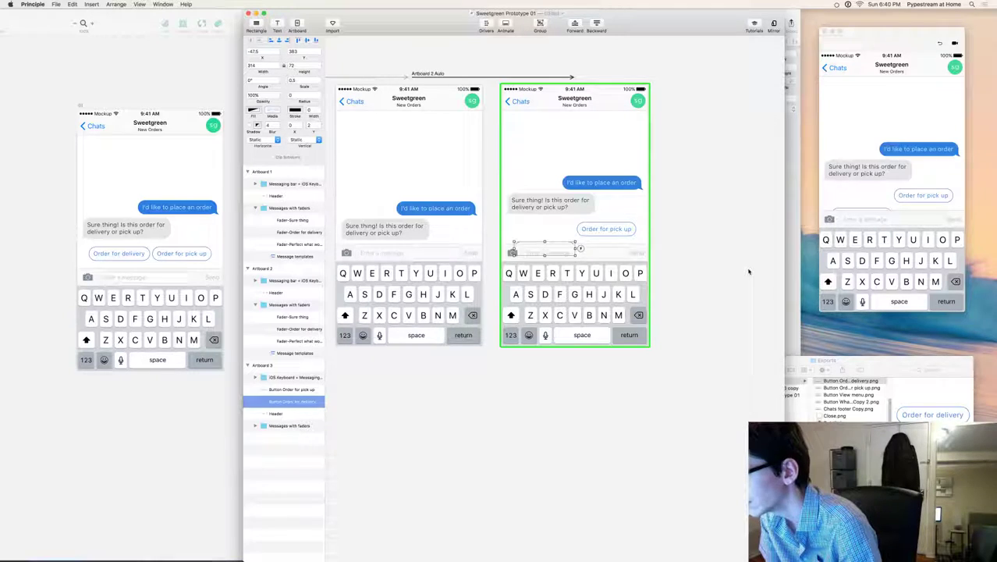
click(728, 266)
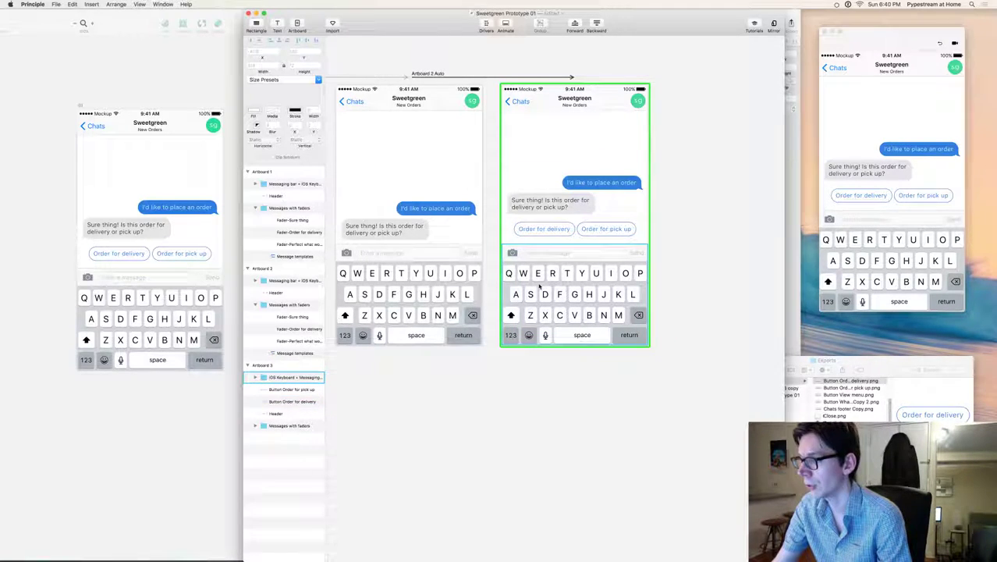
Duplicate Artboard 3 to make a fourth artboard, and enlarge the document window to fill the screen
click(269, 365)
key(super+d)
drag(480, 463, 553, 423)
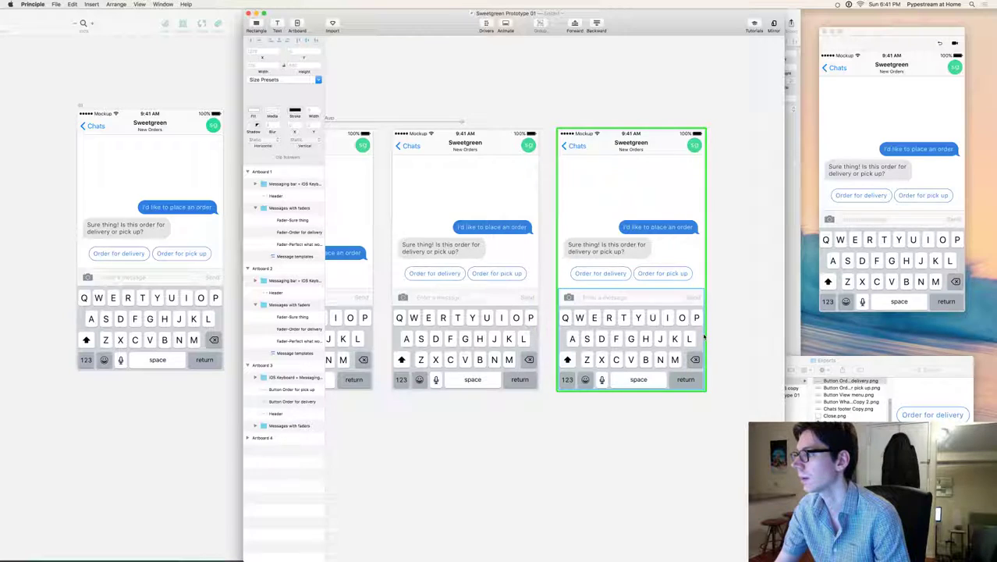
click(263, 13)
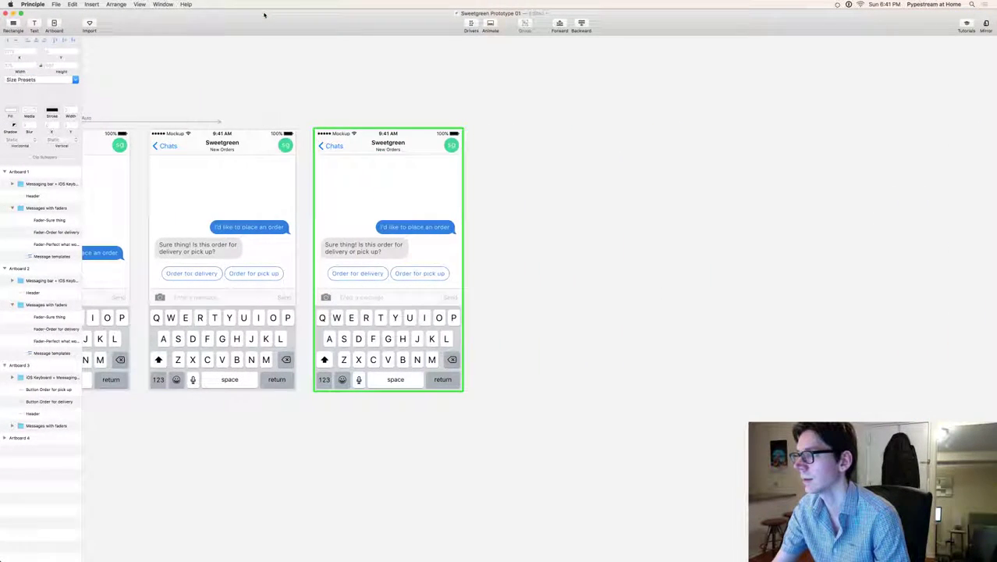
scroll(545, 124, left, 5)
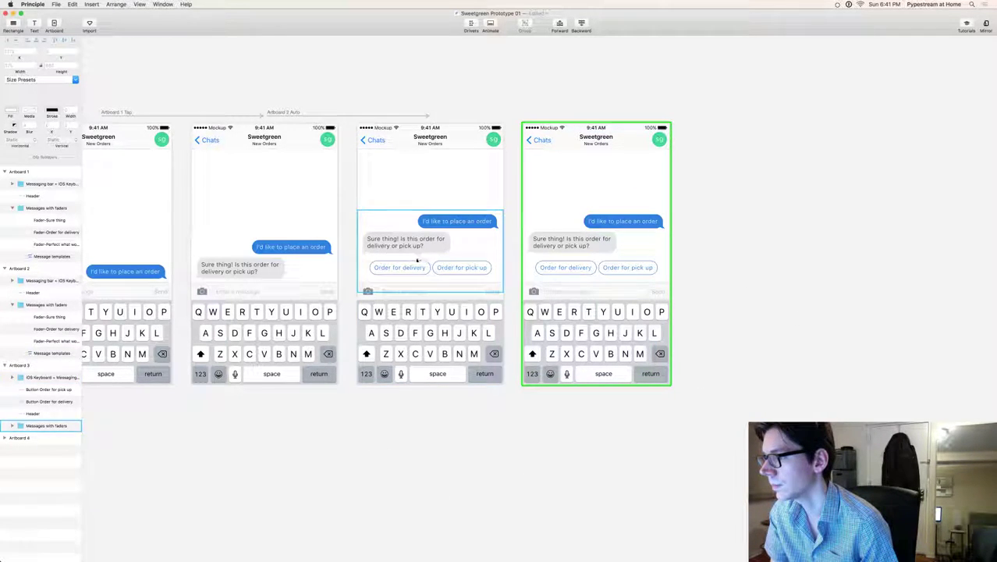
click(453, 266)
click(407, 305)
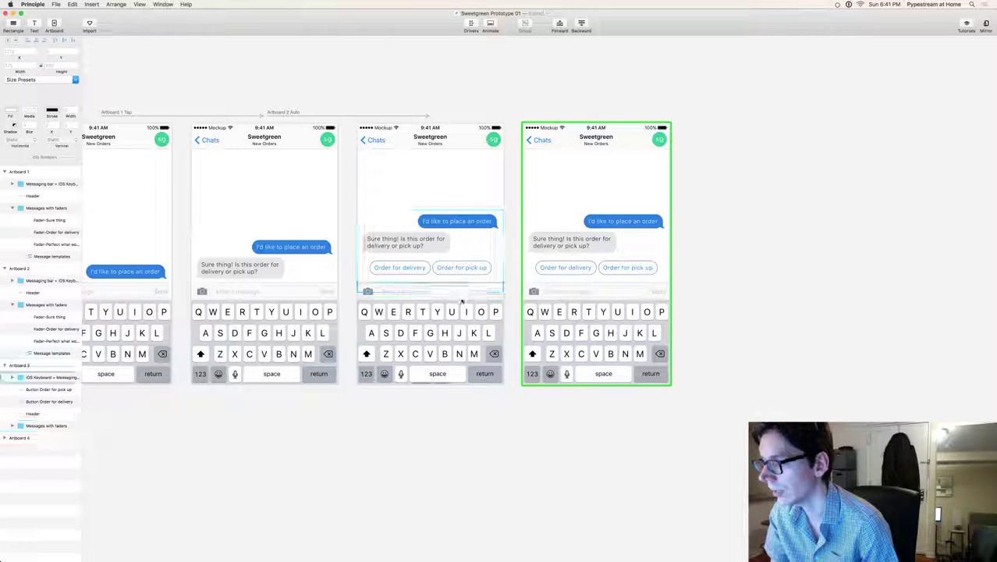
key(Escape)
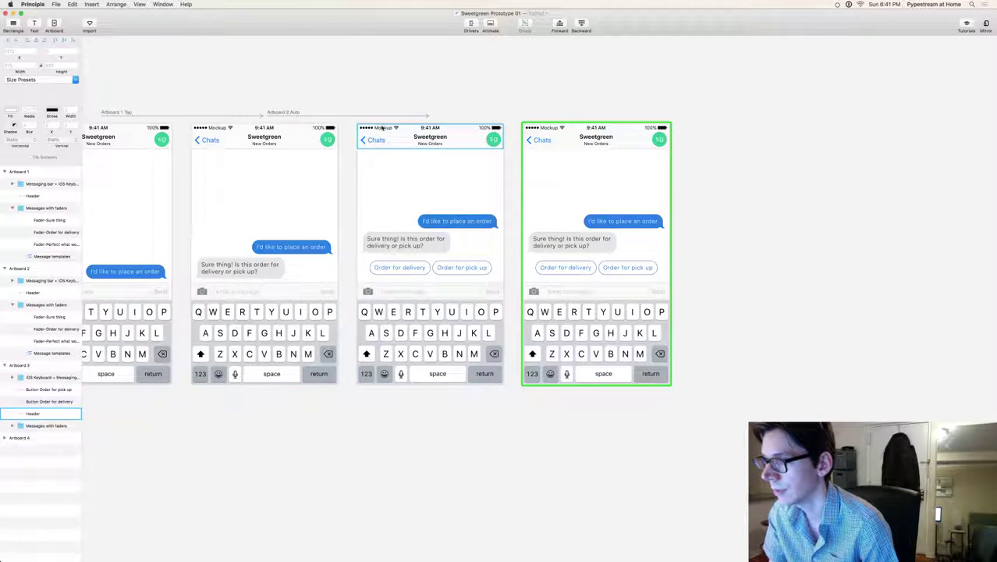
click(26, 366)
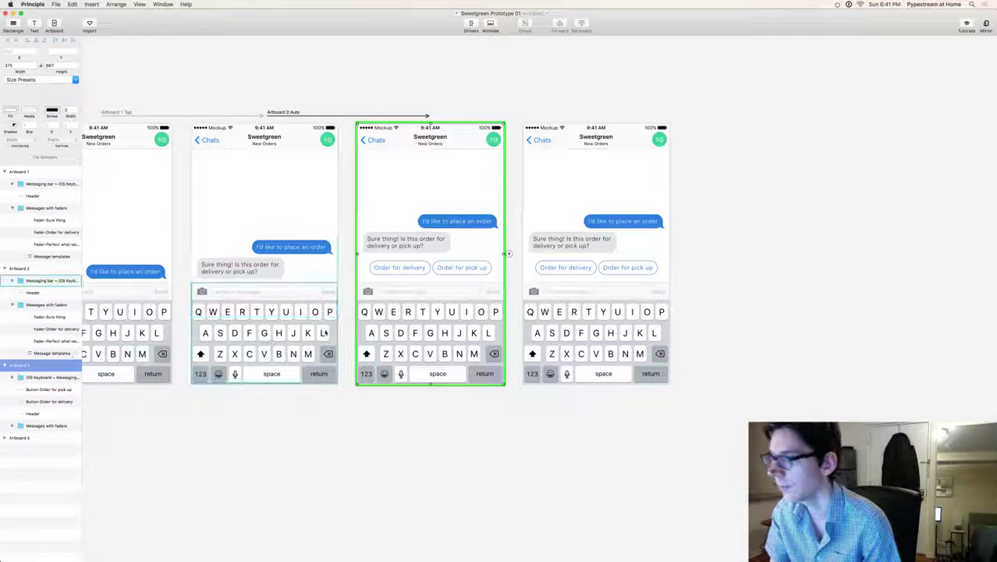
click(472, 267)
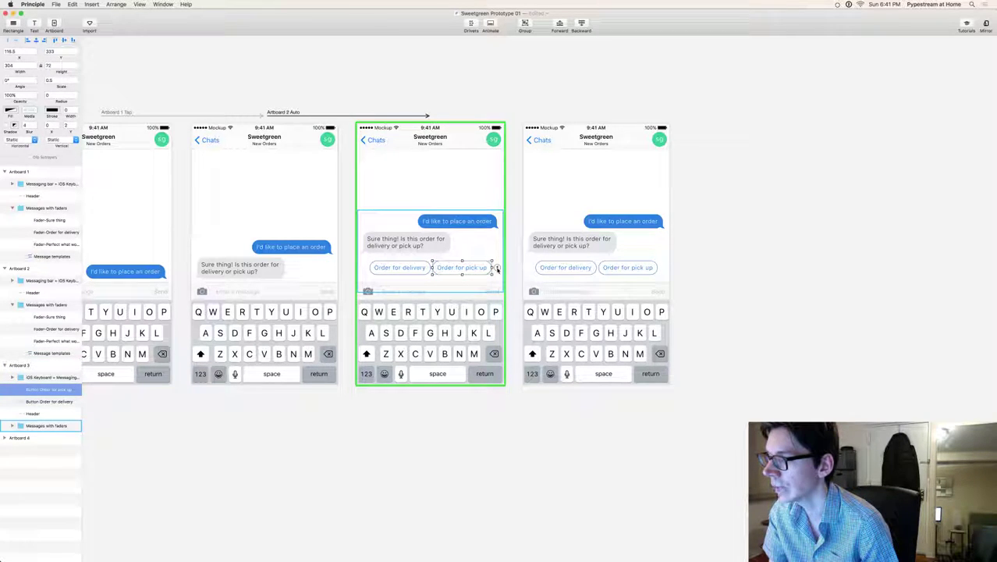
click(495, 267)
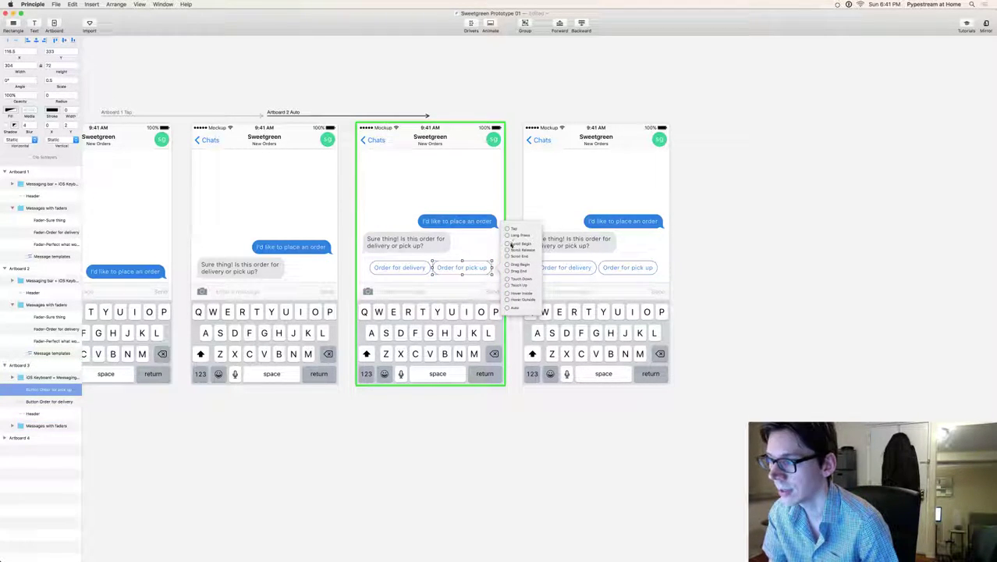
click(467, 160)
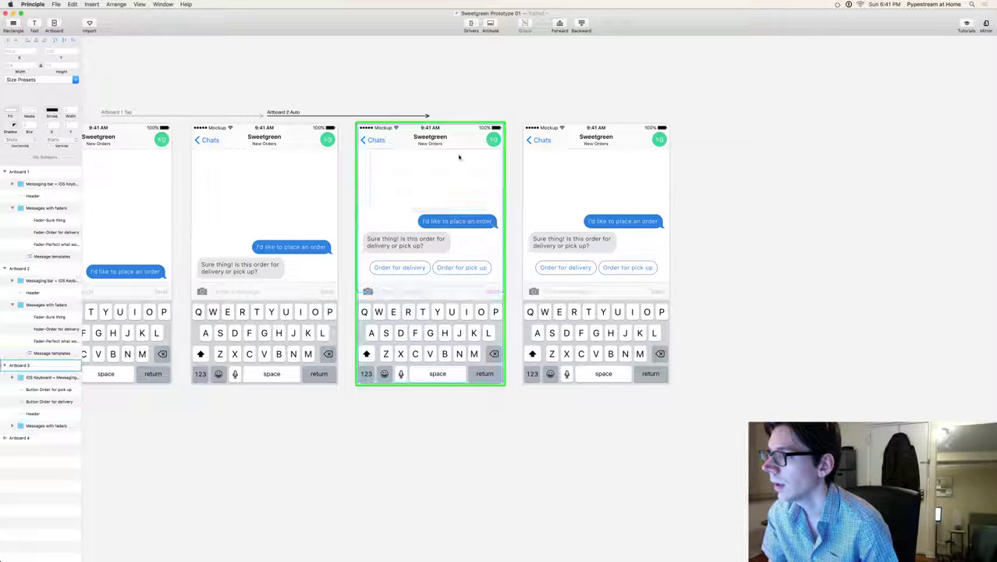
Link Artboard 3 to Artboard 4 with an Auto transition, and bring up the preview beside the artboards
click(37, 365)
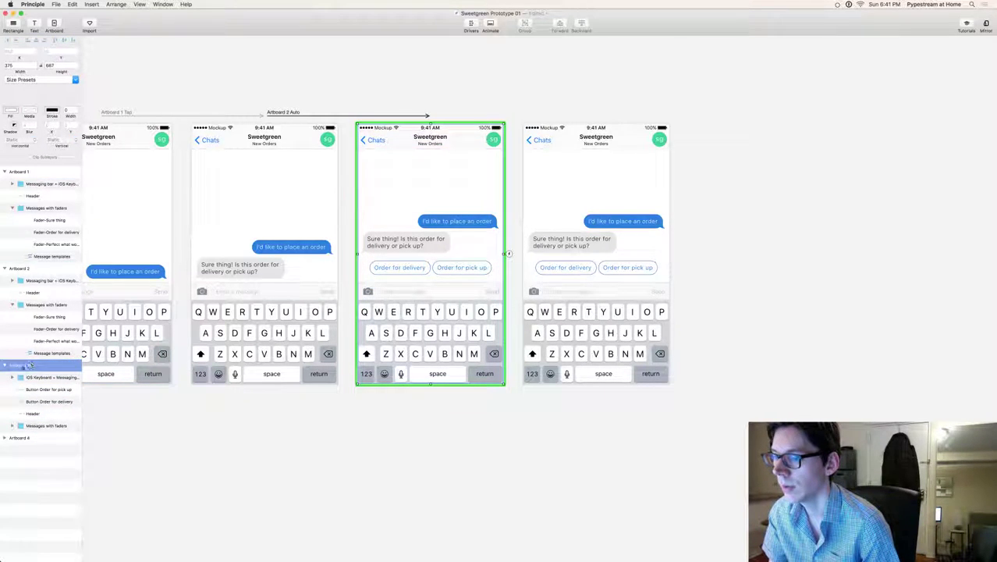
click(509, 253)
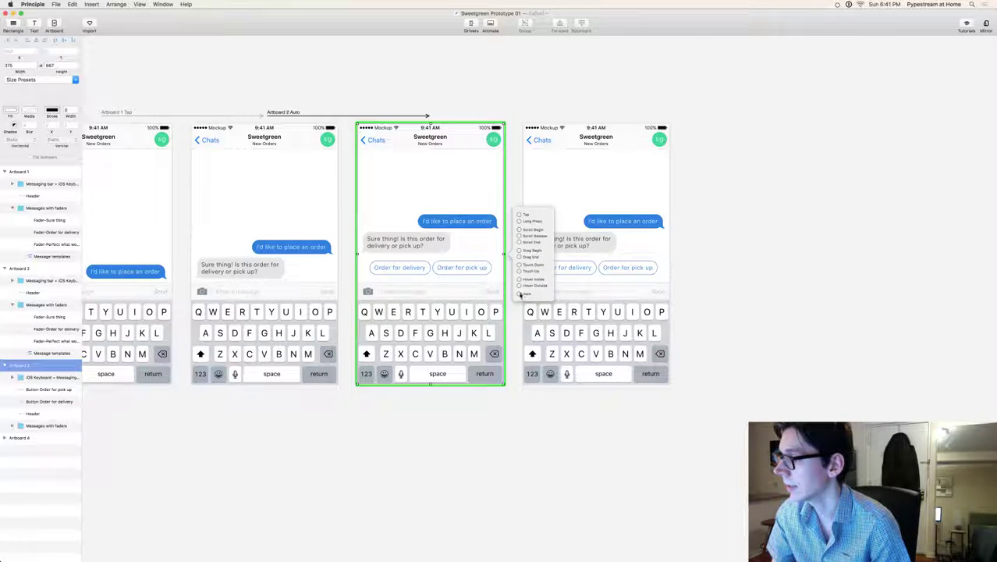
click(521, 295)
click(581, 195)
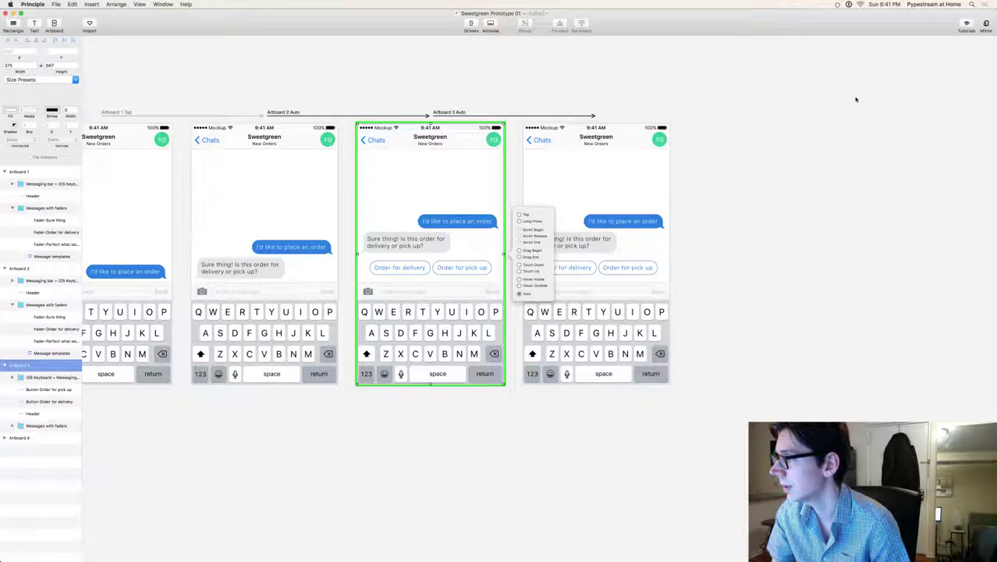
key(super+p)
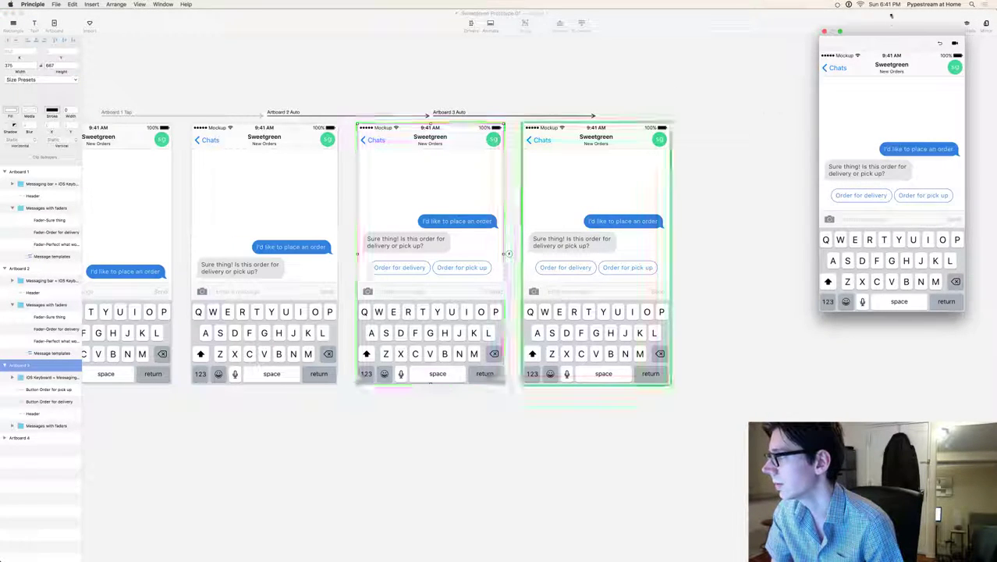
click(825, 32)
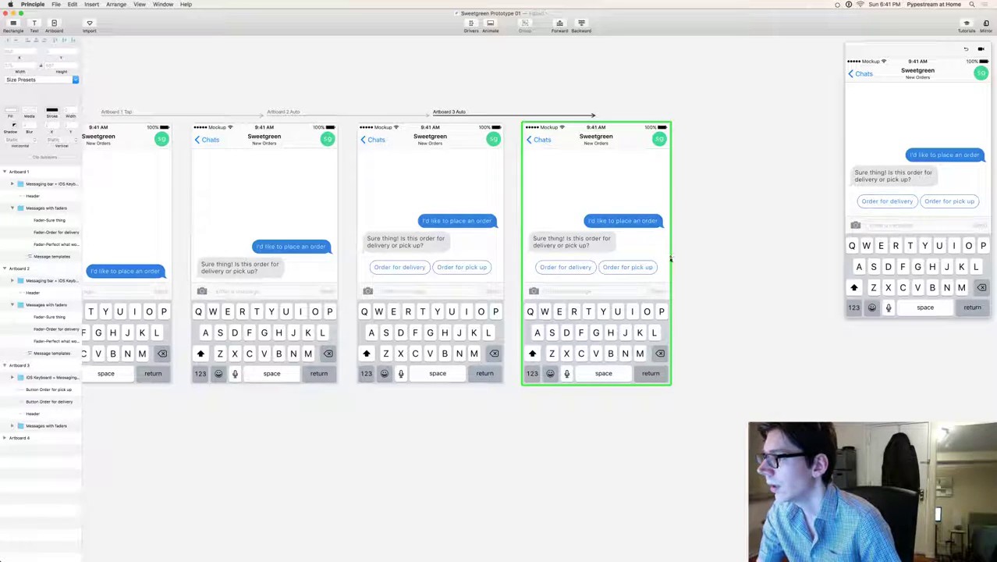
Select both the Order for delivery and Order for pick up buttons on Artboard 3
click(421, 267)
shift+click(474, 270)
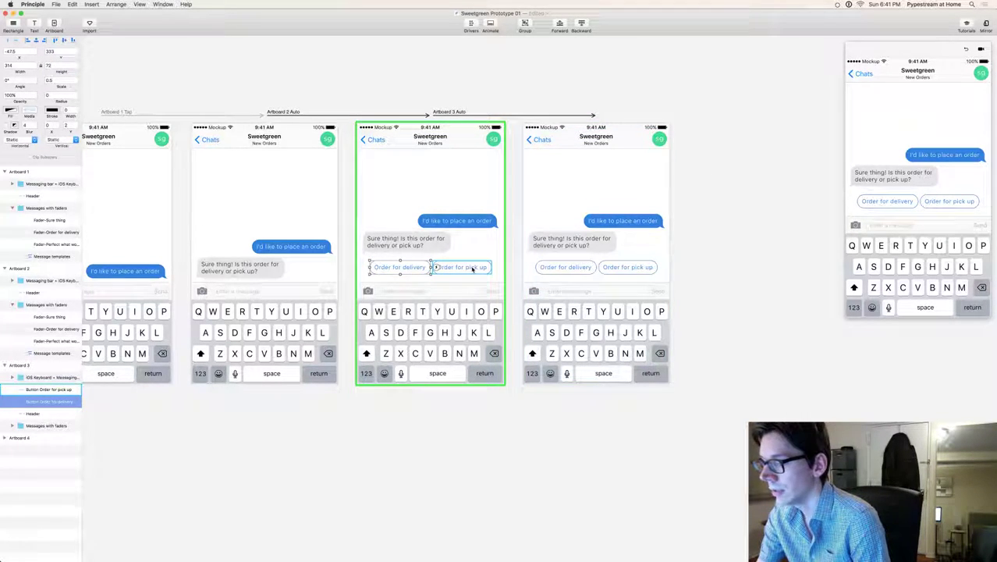